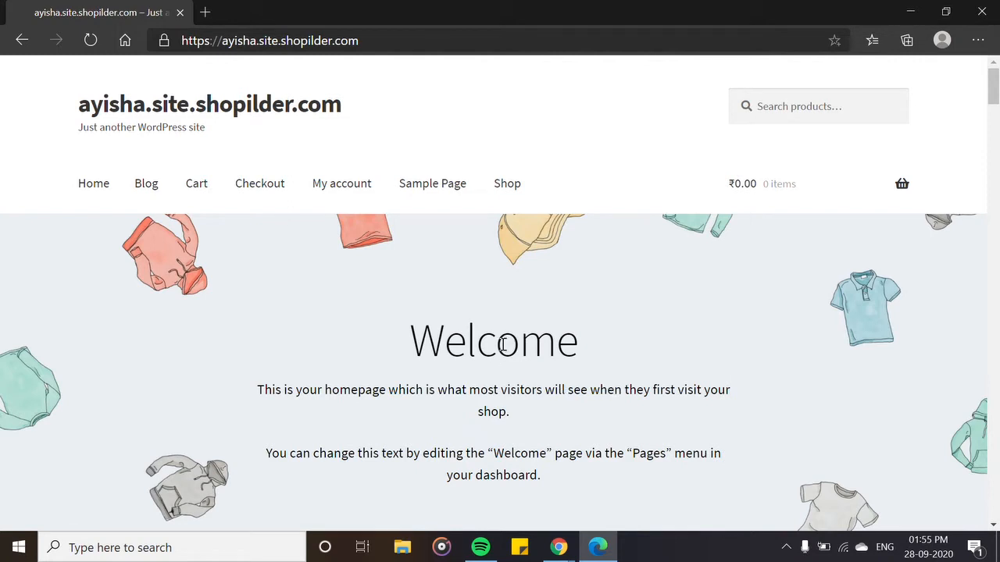
Step: Add the Polo, Hoodie, Hoodie with Zipper and Hoodie with Pocket from the shop homepage to the cart
{"action": "scroll", "coordinate": [502, 341], "scroll_direction": "down", "scroll_amount": 7}
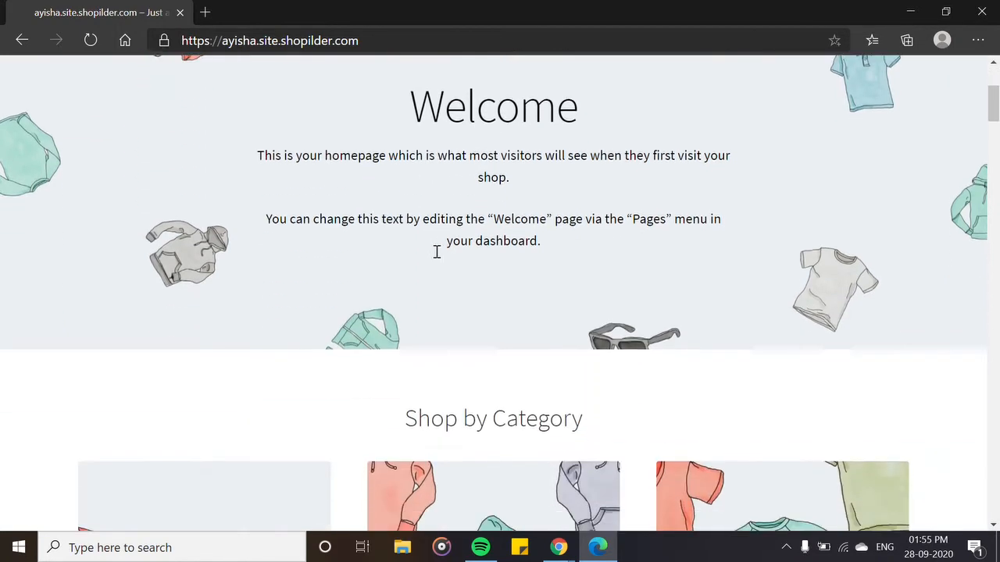
{"action": "scroll", "coordinate": [437, 252], "scroll_direction": "up", "scroll_amount": 2}
{"action": "scroll", "coordinate": [437, 252], "scroll_direction": "up", "scroll_amount": 5}
{"action": "scroll", "coordinate": [436, 251], "scroll_direction": "down", "scroll_amount": 8}
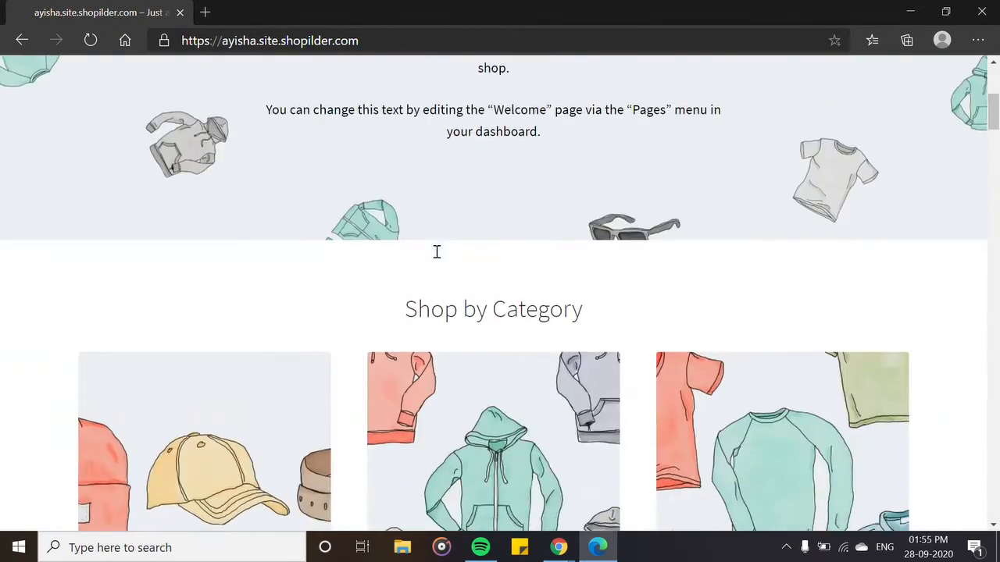
{"action": "scroll", "coordinate": [436, 251], "scroll_direction": "down", "scroll_amount": 3}
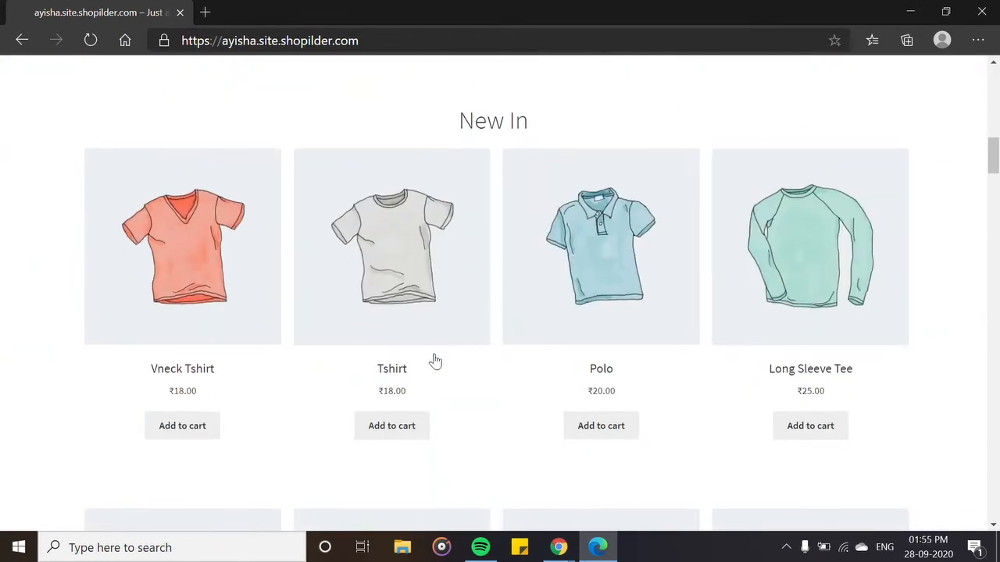
{"action": "scroll", "coordinate": [678, 400], "scroll_direction": "down", "scroll_amount": 1}
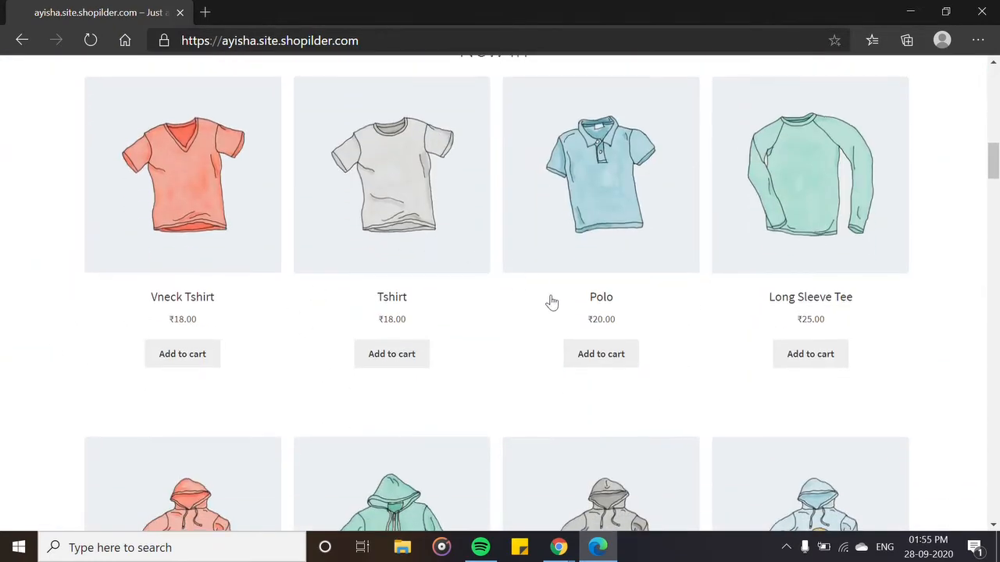
{"action": "left_click", "coordinate": [602, 359]}
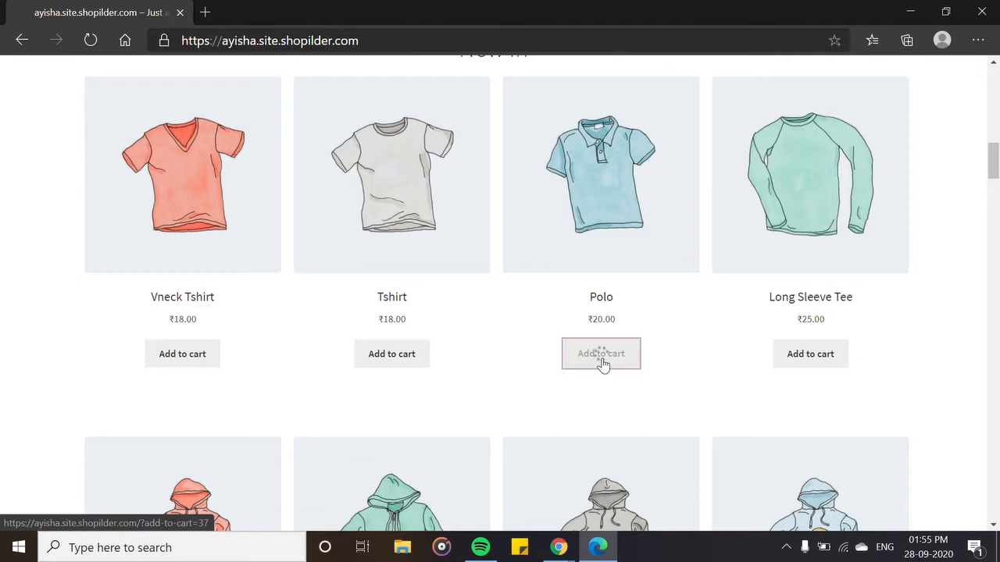
{"action": "scroll", "coordinate": [429, 350], "scroll_direction": "down", "scroll_amount": 4}
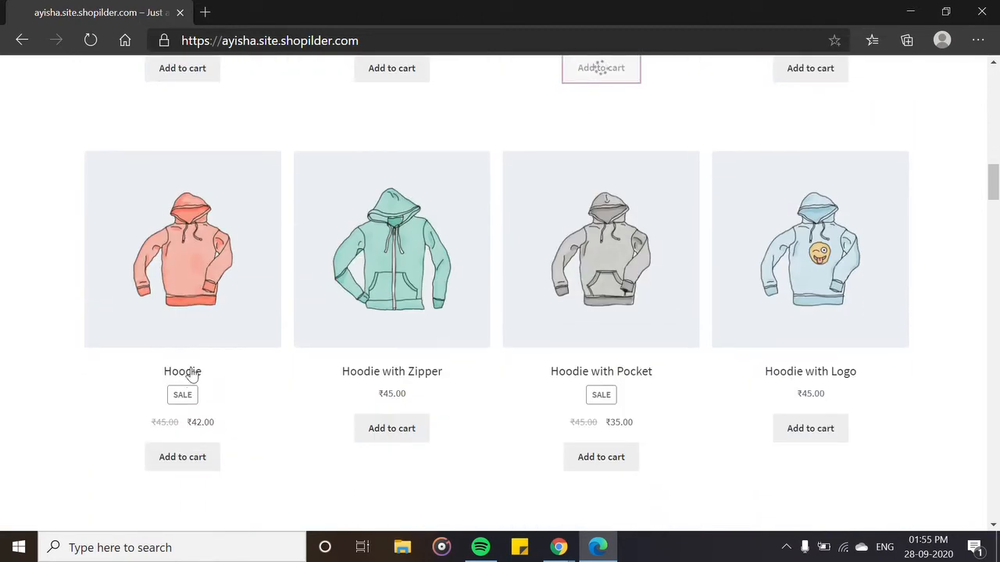
{"action": "left_click", "coordinate": [201, 456]}
{"action": "left_click", "coordinate": [414, 438]}
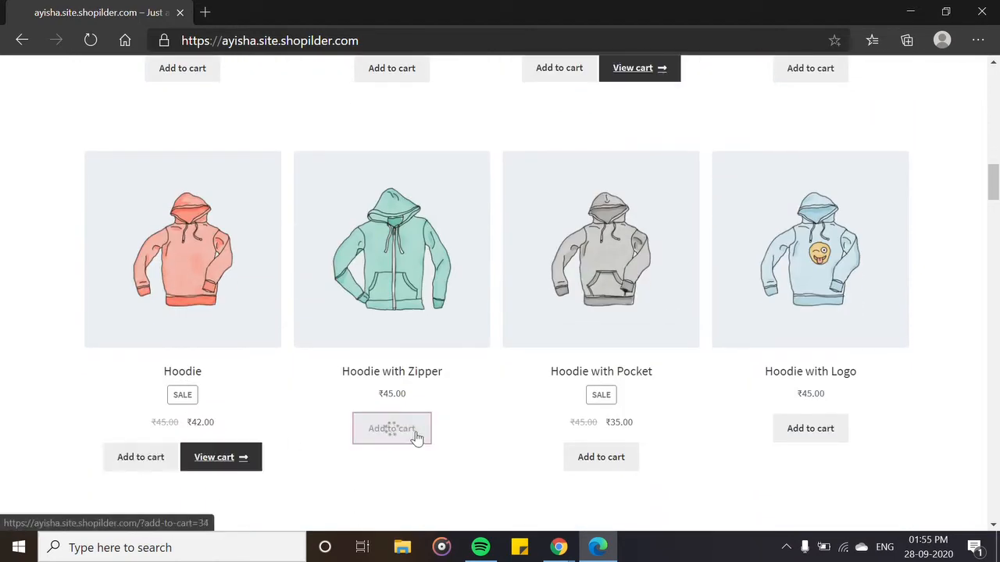
{"action": "left_click", "coordinate": [607, 464]}
Step: Open the shop's cart page
{"action": "scroll", "coordinate": [539, 453], "scroll_direction": "up", "scroll_amount": 2}
{"action": "scroll", "coordinate": [535, 449], "scroll_direction": "up", "scroll_amount": 15}
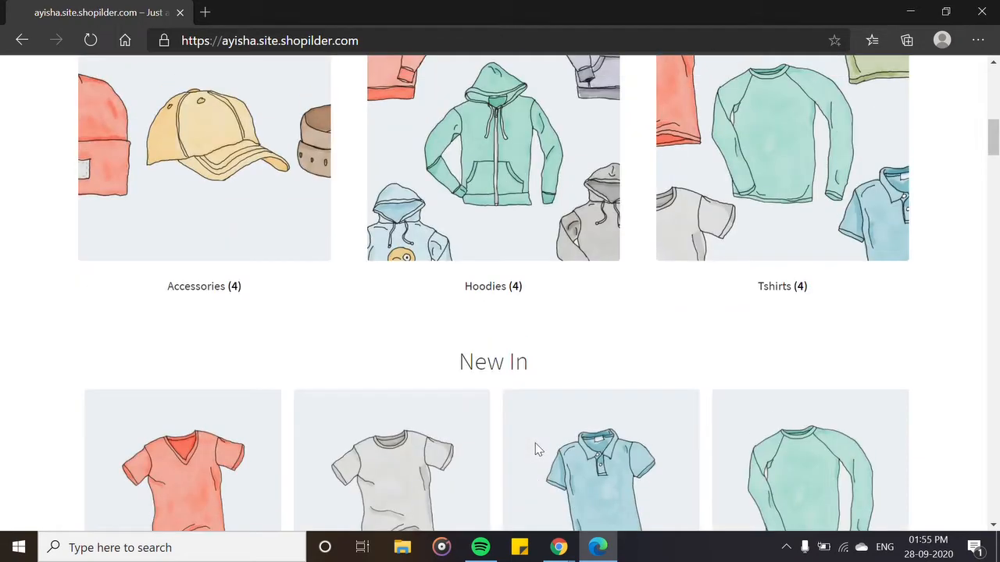
{"action": "left_click", "coordinate": [763, 200]}
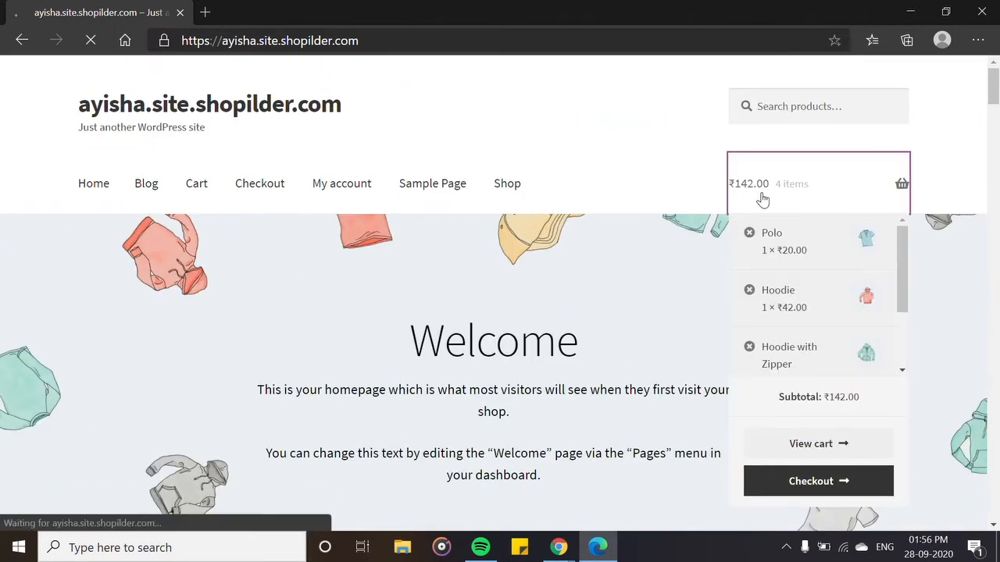
Step: Examine the cart's product list and totals area for a place to enter a coupon code
{"action": "scroll", "coordinate": [415, 306], "scroll_direction": "down", "scroll_amount": 8}
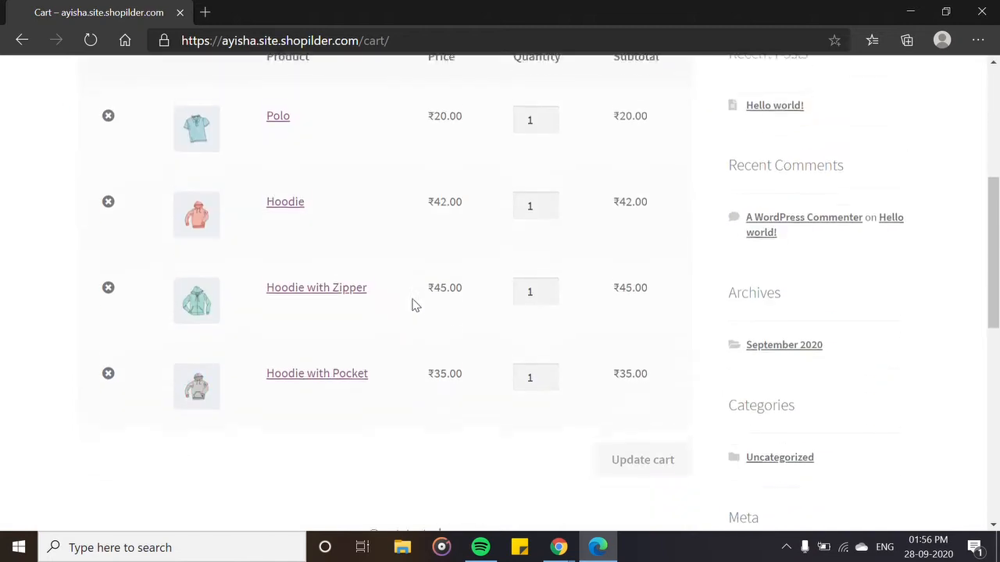
{"action": "scroll", "coordinate": [415, 305], "scroll_direction": "up", "scroll_amount": 3}
{"action": "scroll", "coordinate": [415, 305], "scroll_direction": "up", "scroll_amount": 3}
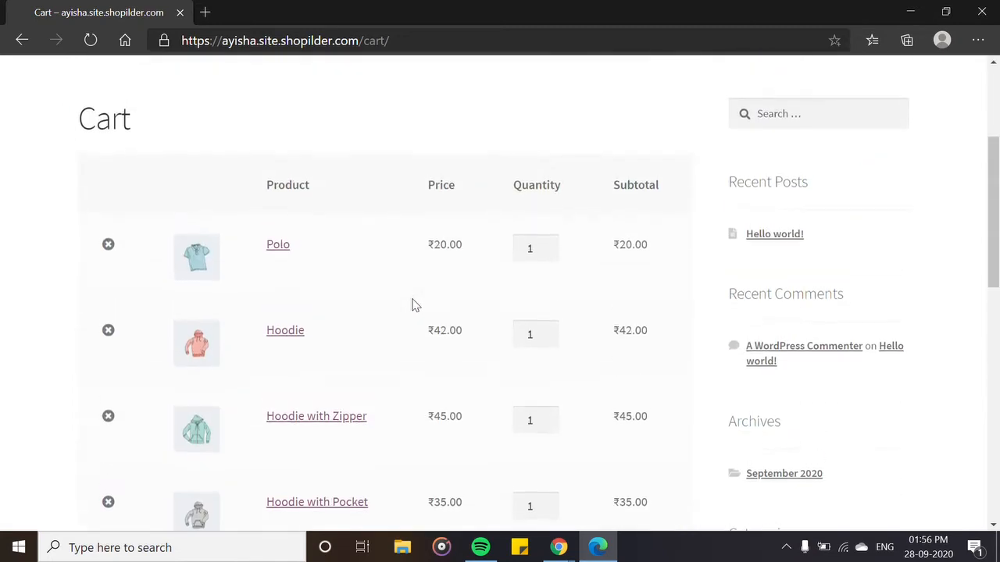
{"action": "scroll", "coordinate": [284, 273], "scroll_direction": "down", "scroll_amount": 4}
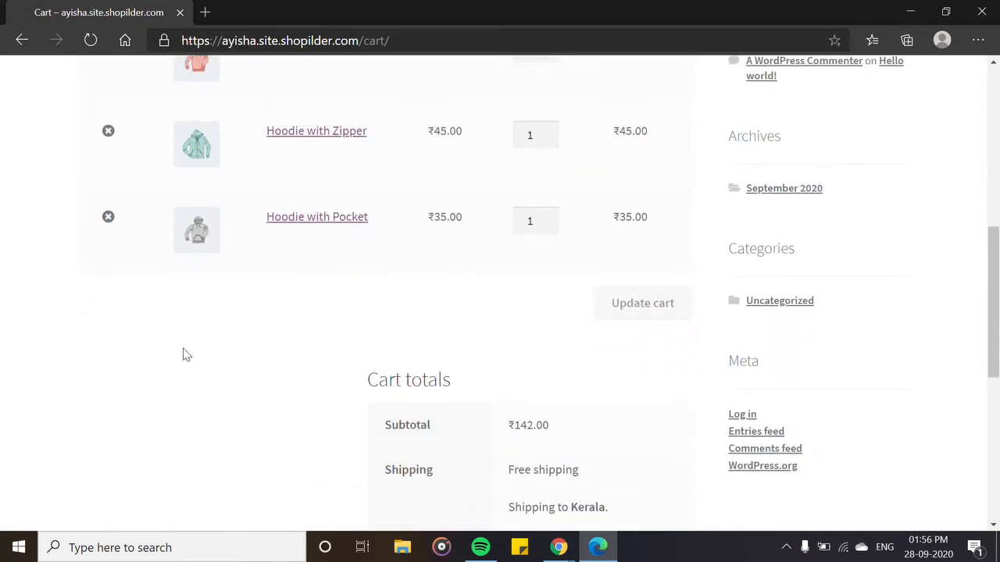
{"action": "scroll", "coordinate": [182, 352], "scroll_direction": "up", "scroll_amount": 5}
{"action": "scroll", "coordinate": [183, 352], "scroll_direction": "down", "scroll_amount": 1}
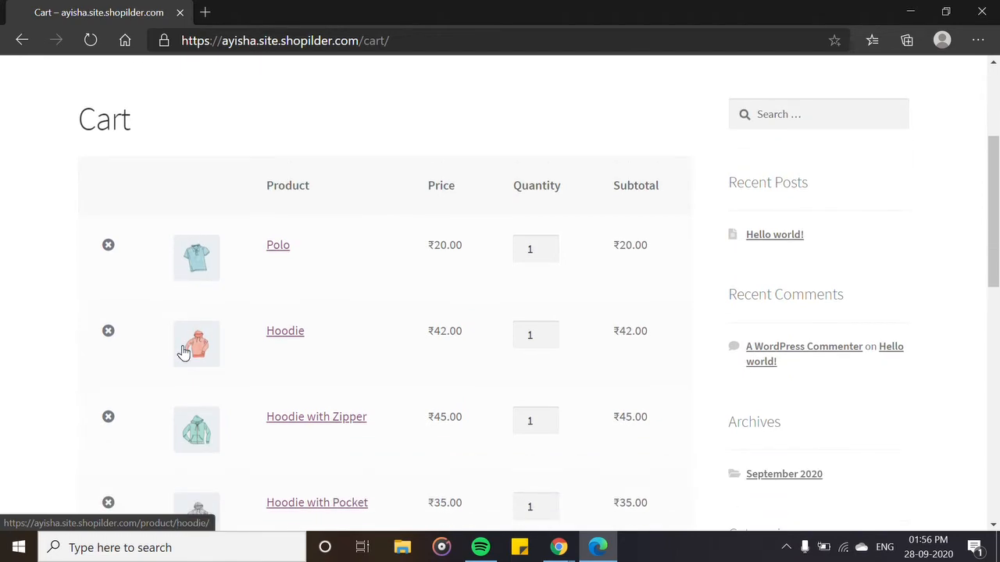
{"action": "scroll", "coordinate": [183, 352], "scroll_direction": "down", "scroll_amount": 5}
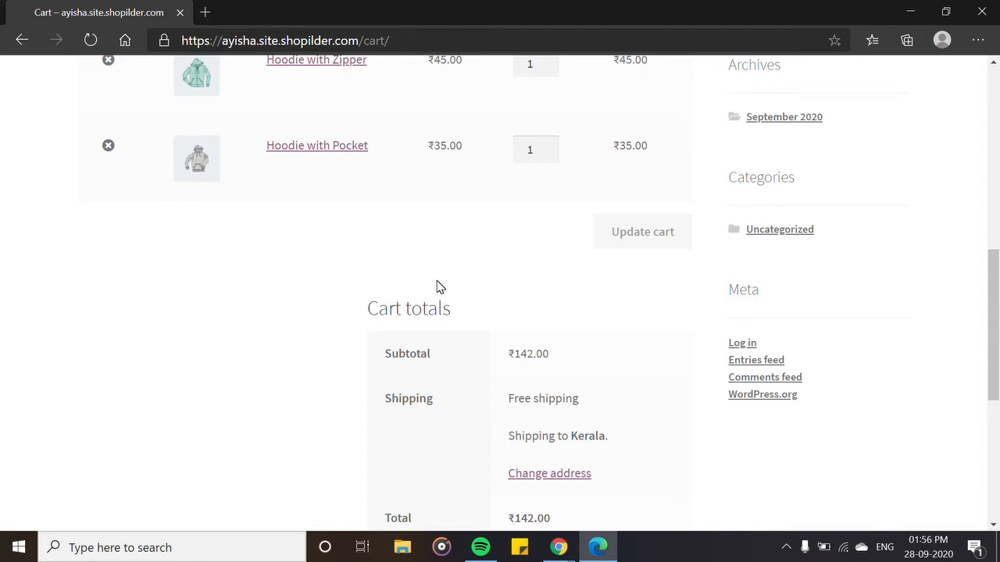
{"action": "scroll", "coordinate": [438, 287], "scroll_direction": "up", "scroll_amount": 6}
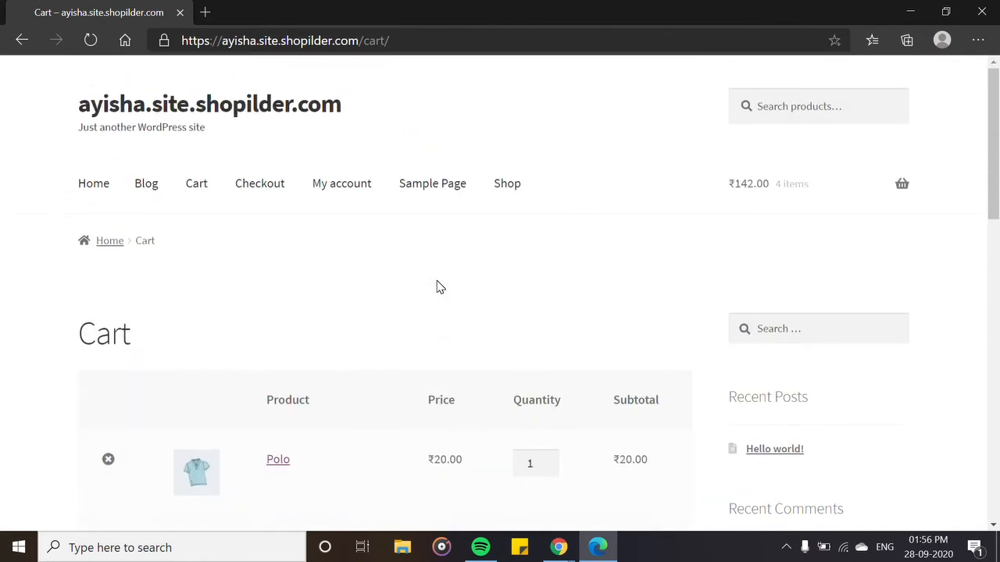
{"action": "scroll", "coordinate": [438, 287], "scroll_direction": "down", "scroll_amount": 1}
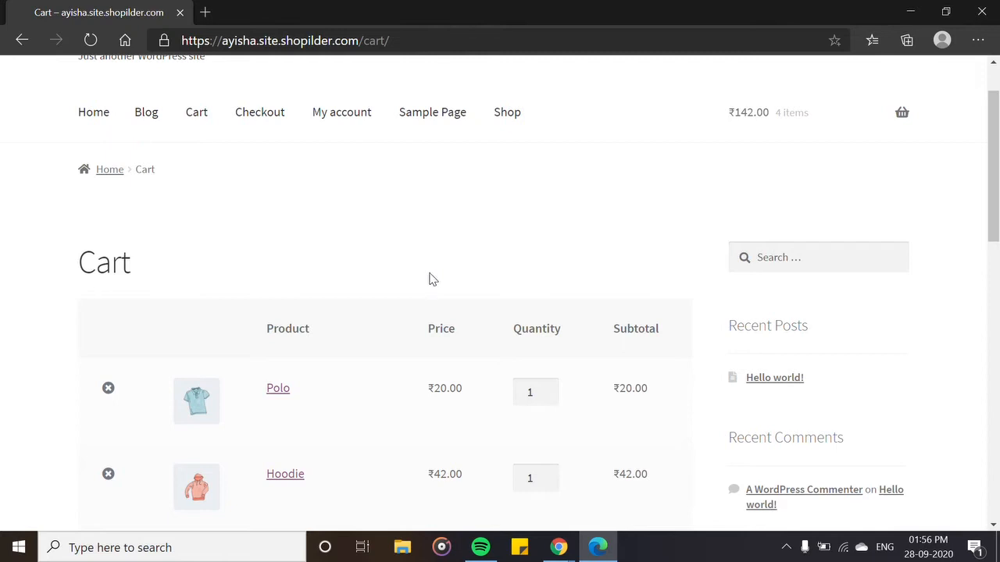
{"action": "scroll", "coordinate": [437, 279], "scroll_direction": "up", "scroll_amount": 1}
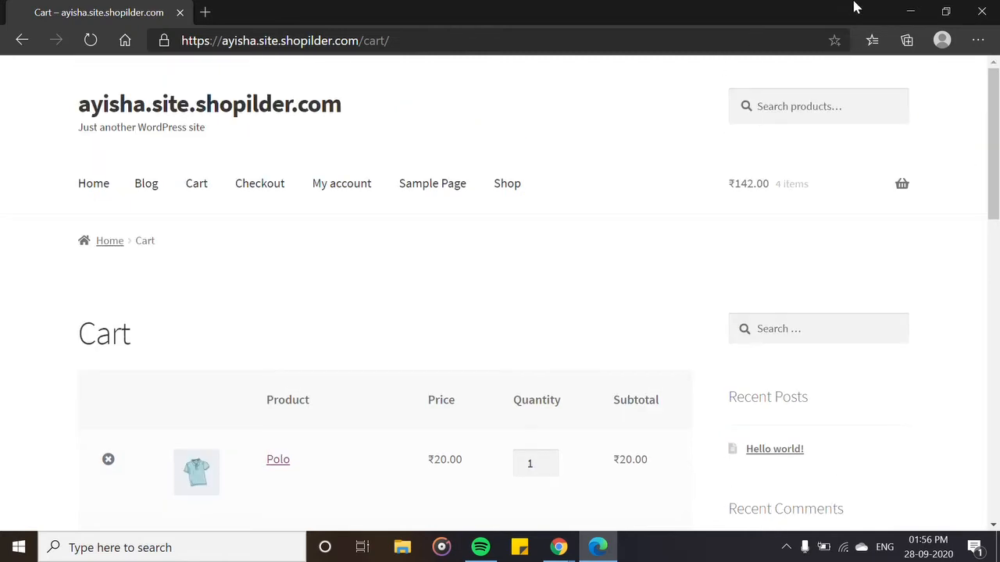
Step: Switch to the shop site in Chrome and open its WordPress admin dashboard
{"action": "left_click", "coordinate": [906, 14]}
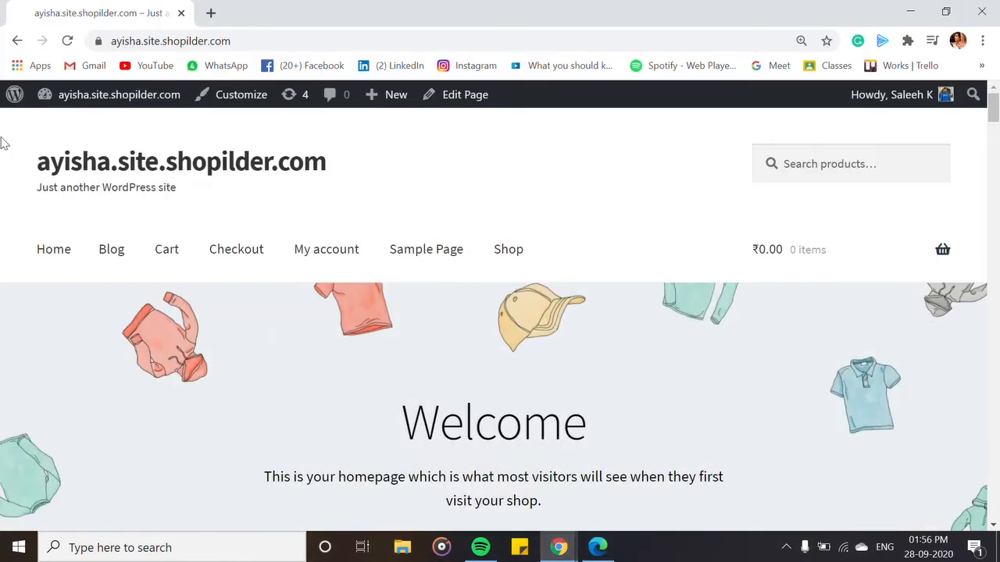
{"action": "mouse_move", "coordinate": [138, 108]}
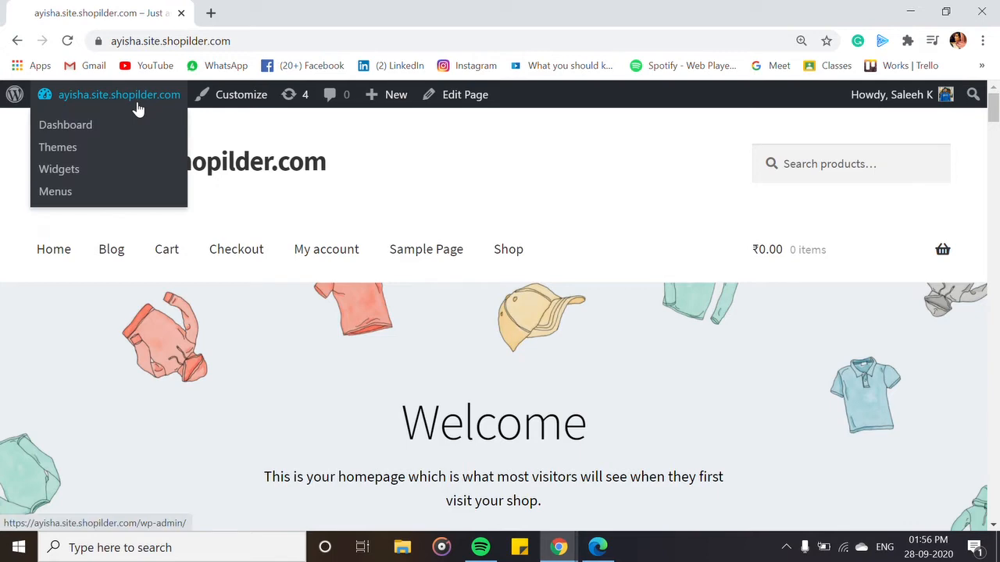
{"action": "left_click", "coordinate": [95, 127]}
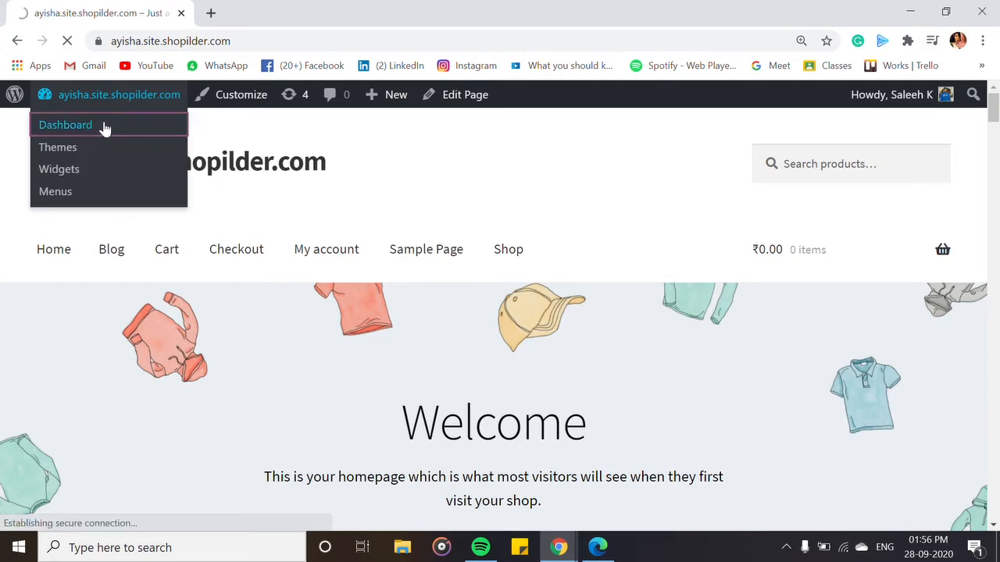
Step: Open the WooCommerce settings from the admin dashboard
{"action": "scroll", "coordinate": [331, 205], "scroll_direction": "down", "scroll_amount": 4}
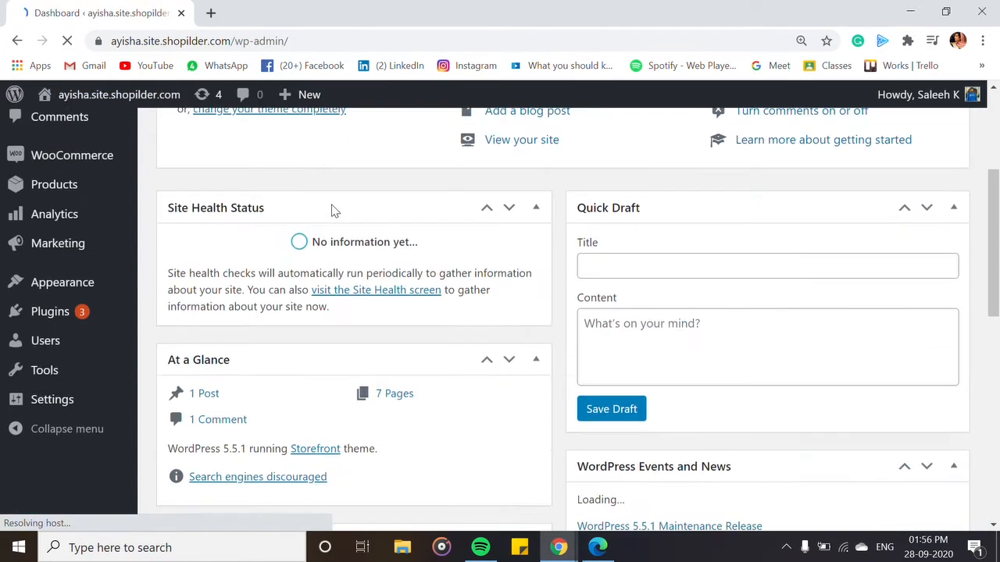
{"action": "scroll", "coordinate": [331, 211], "scroll_direction": "up", "scroll_amount": 4}
{"action": "scroll", "coordinate": [281, 224], "scroll_direction": "down", "scroll_amount": 1}
{"action": "scroll", "coordinate": [61, 303], "scroll_direction": "up", "scroll_amount": 1}
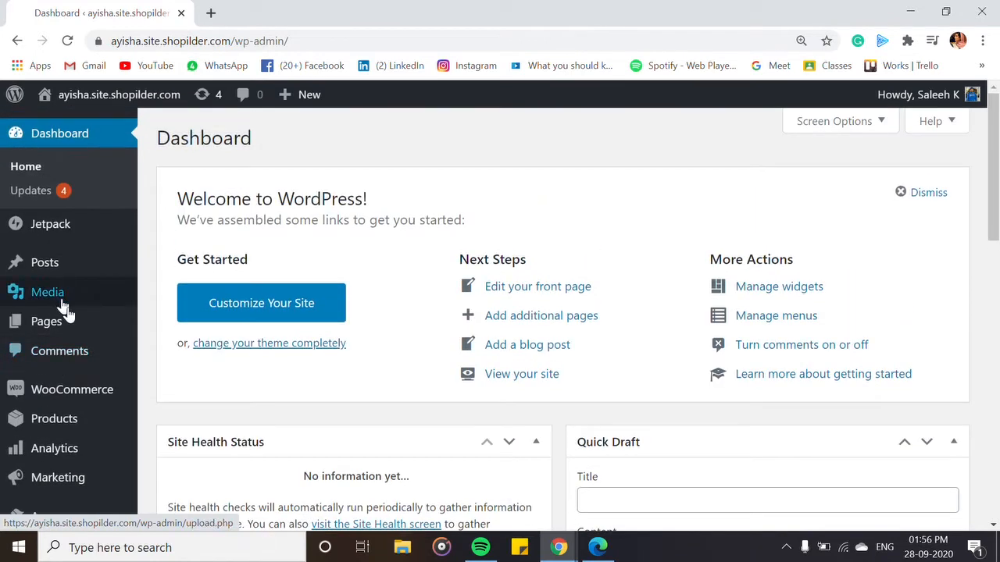
{"action": "mouse_move", "coordinate": [55, 393]}
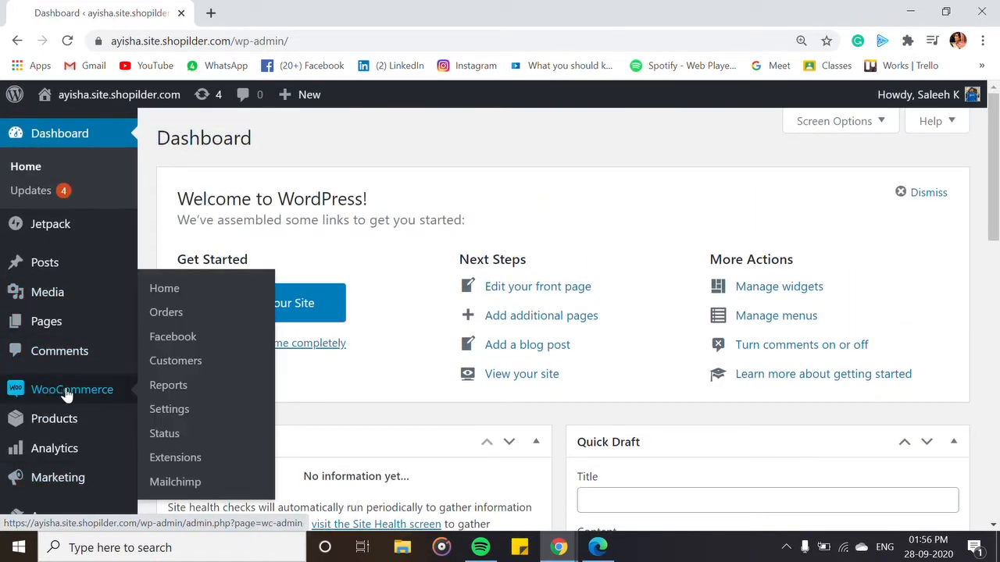
{"action": "left_click", "coordinate": [172, 411]}
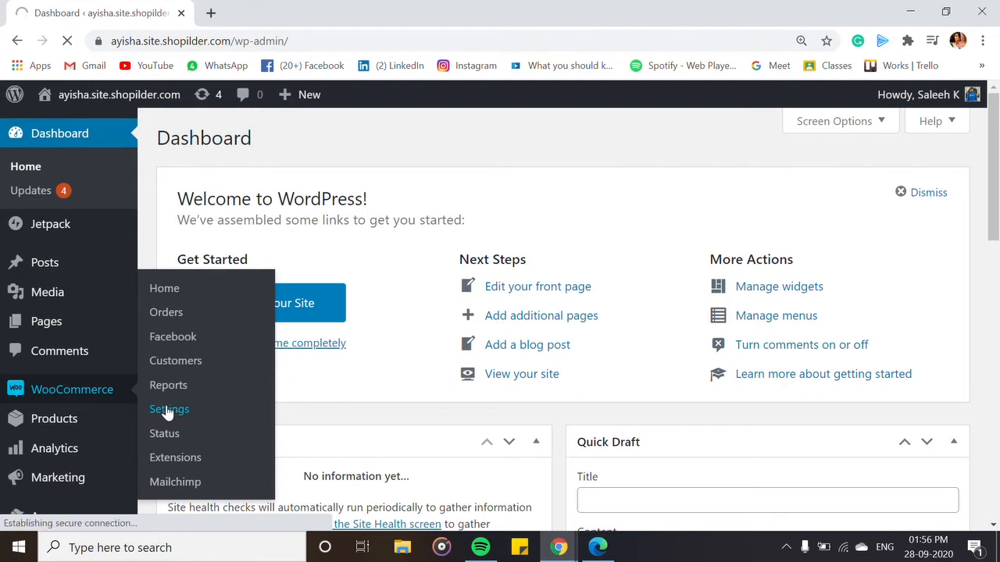
Step: Enable the use of coupon codes in the general WooCommerce options and save the changes
{"action": "scroll", "coordinate": [376, 368], "scroll_direction": "down", "scroll_amount": 4}
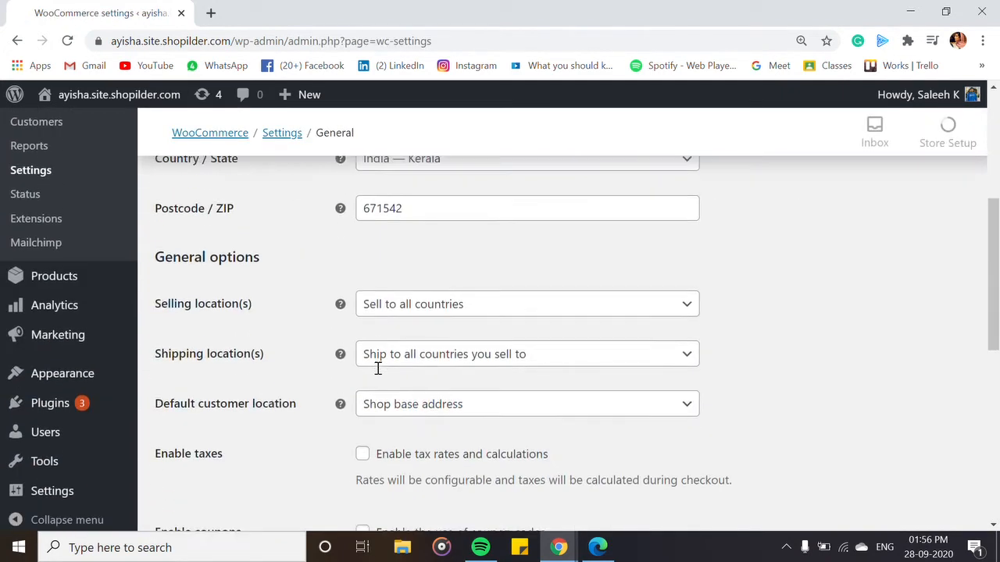
{"action": "scroll", "coordinate": [377, 368], "scroll_direction": "down", "scroll_amount": 3}
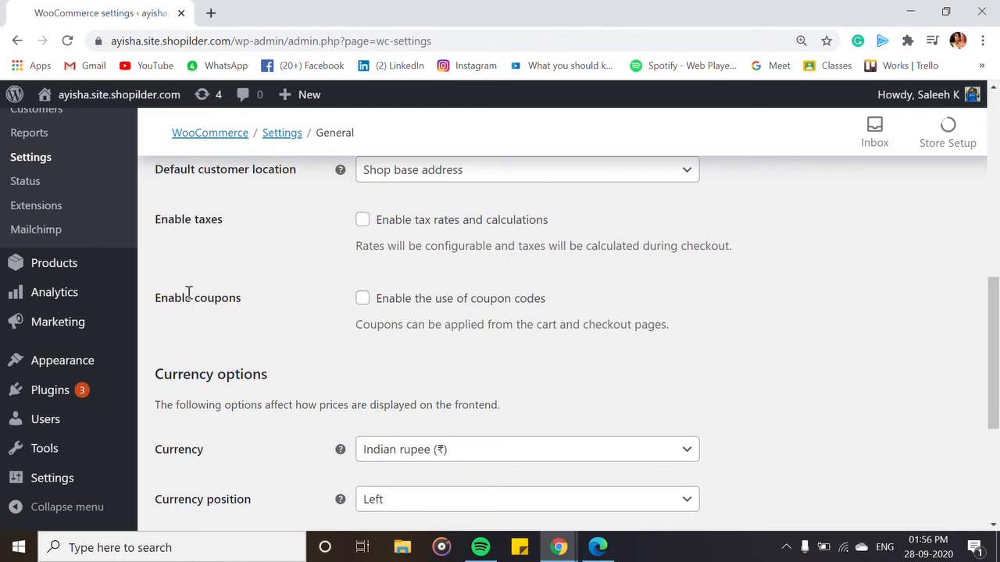
{"action": "scroll", "coordinate": [320, 312], "scroll_direction": "up", "scroll_amount": 3}
{"action": "scroll", "coordinate": [328, 319], "scroll_direction": "down", "scroll_amount": 3}
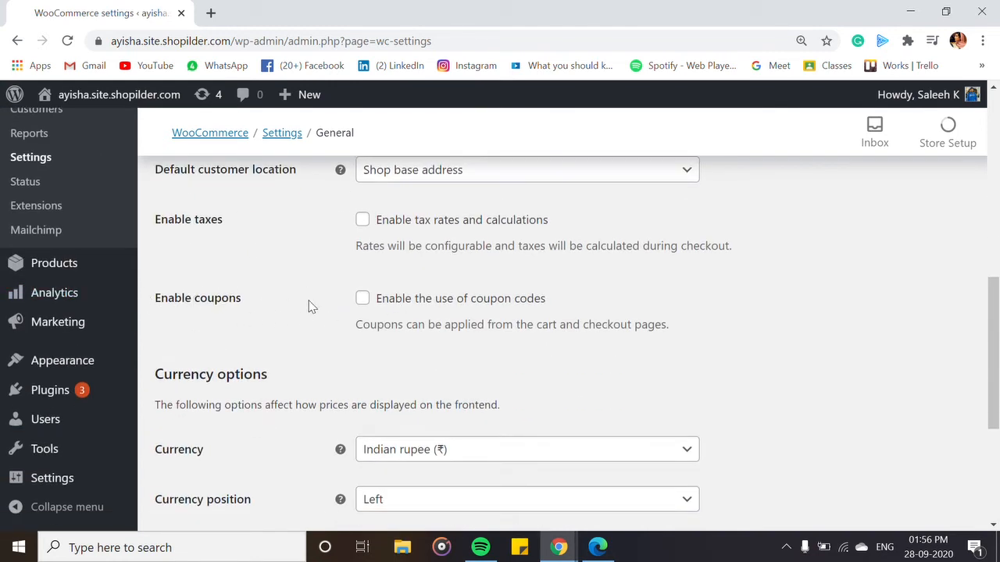
{"action": "left_click", "coordinate": [363, 299]}
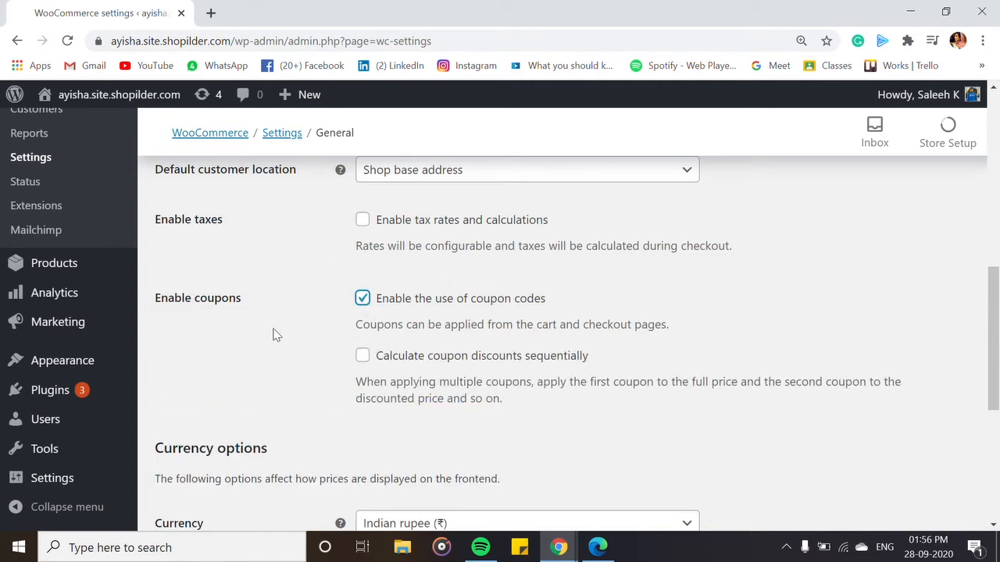
{"action": "scroll", "coordinate": [505, 309], "scroll_direction": "down", "scroll_amount": 2}
{"action": "scroll", "coordinate": [504, 309], "scroll_direction": "up", "scroll_amount": 2}
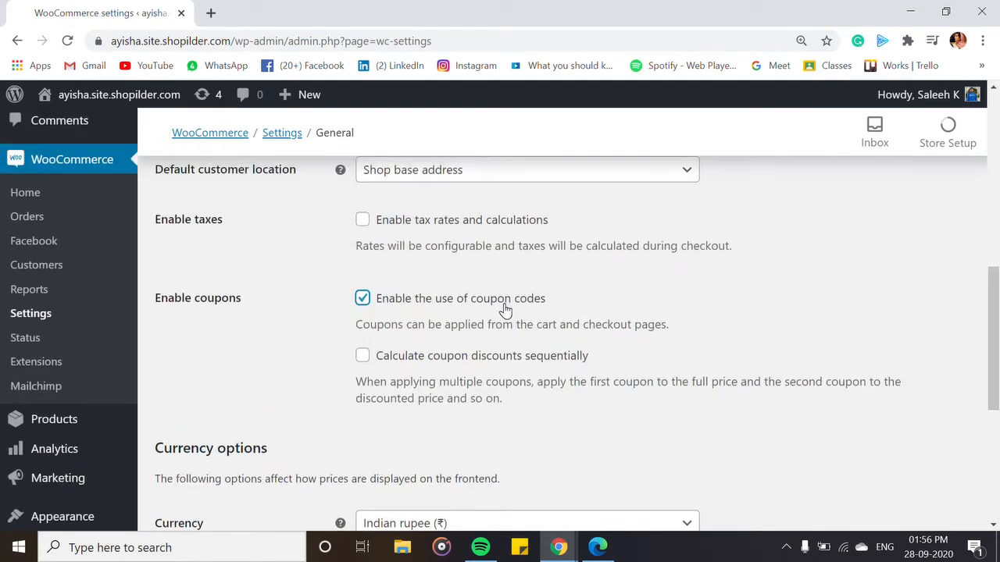
{"action": "scroll", "coordinate": [241, 294], "scroll_direction": "down", "scroll_amount": 4}
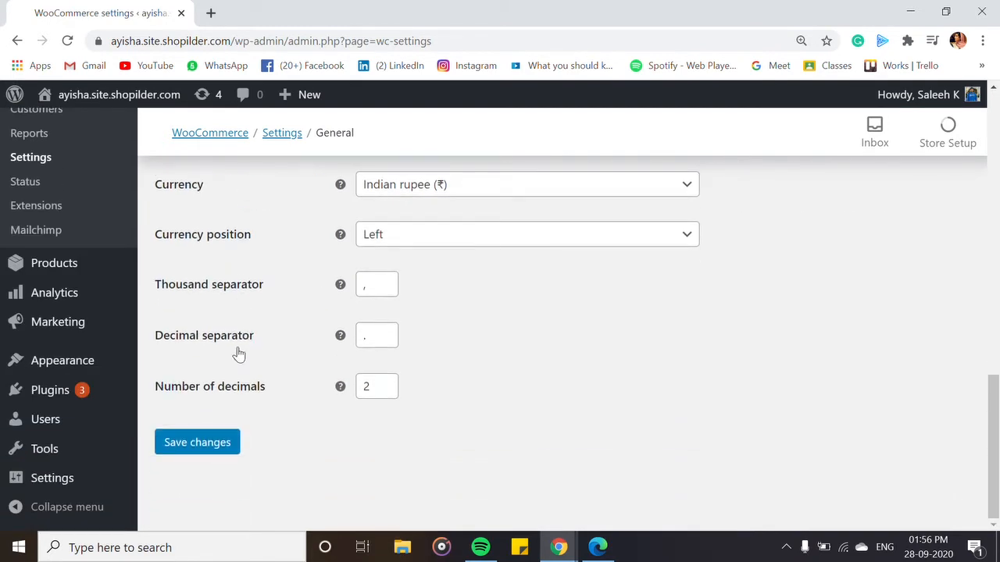
{"action": "left_click", "coordinate": [206, 452]}
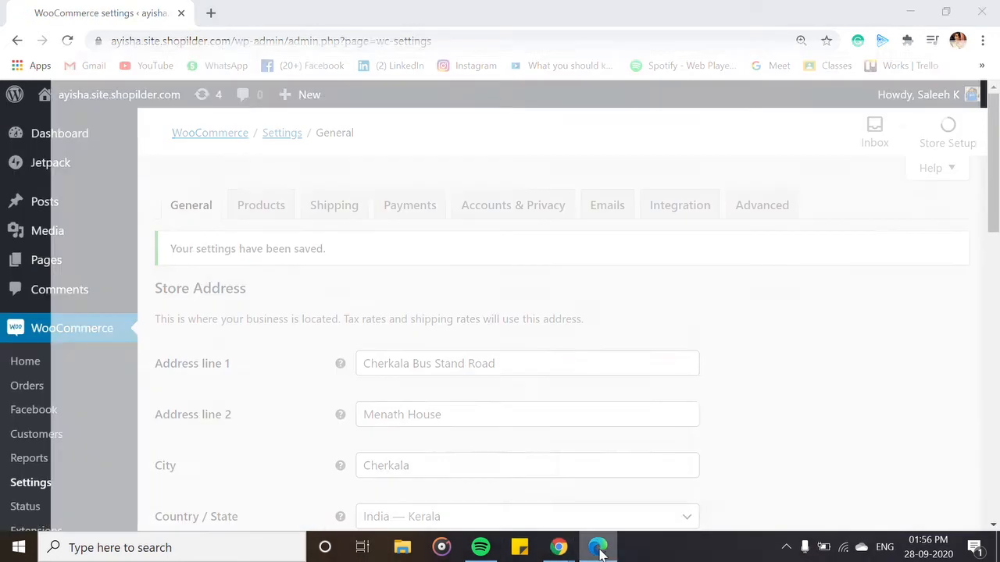
Step: Switch back to Edge, reload the cart page and check the area below the product list for the coupon code field
{"action": "left_click", "coordinate": [598, 546]}
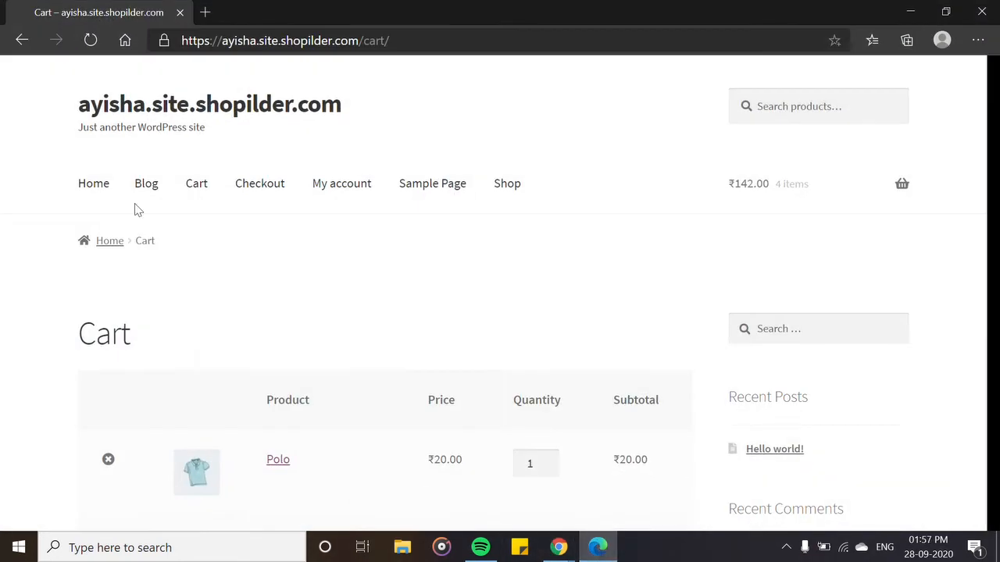
{"action": "left_click", "coordinate": [91, 40]}
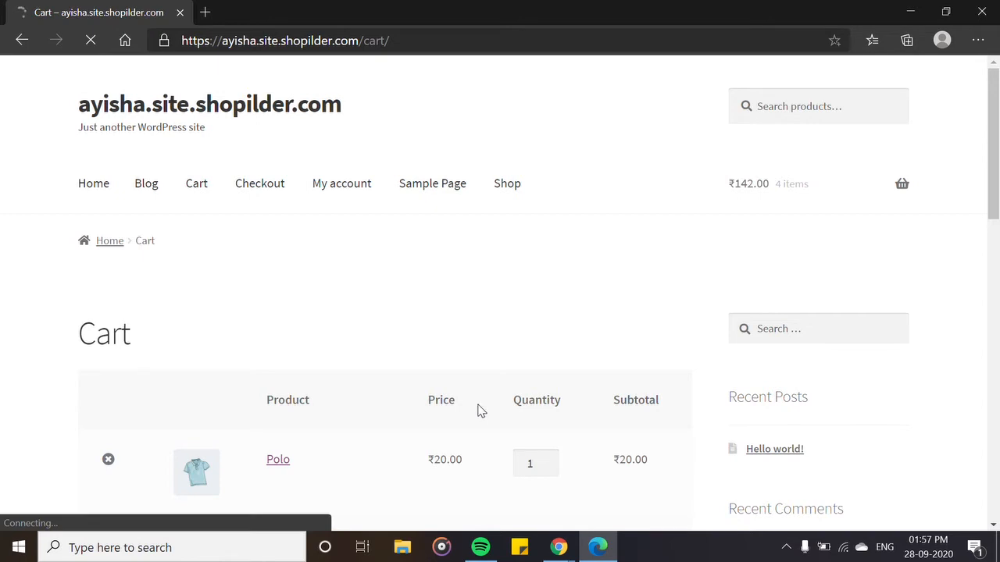
{"action": "scroll", "coordinate": [481, 412], "scroll_direction": "down", "scroll_amount": 2}
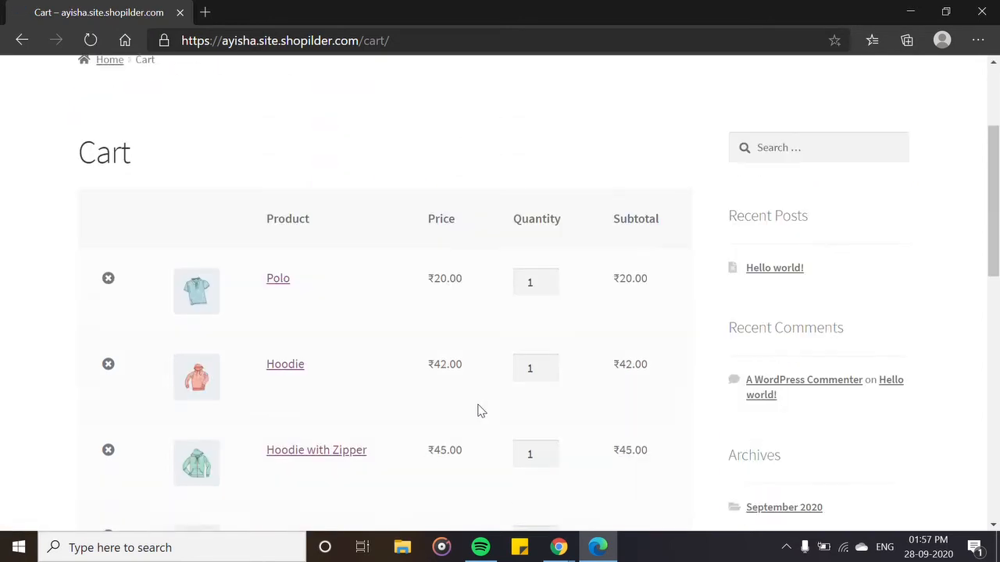
{"action": "scroll", "coordinate": [479, 412], "scroll_direction": "down", "scroll_amount": 5}
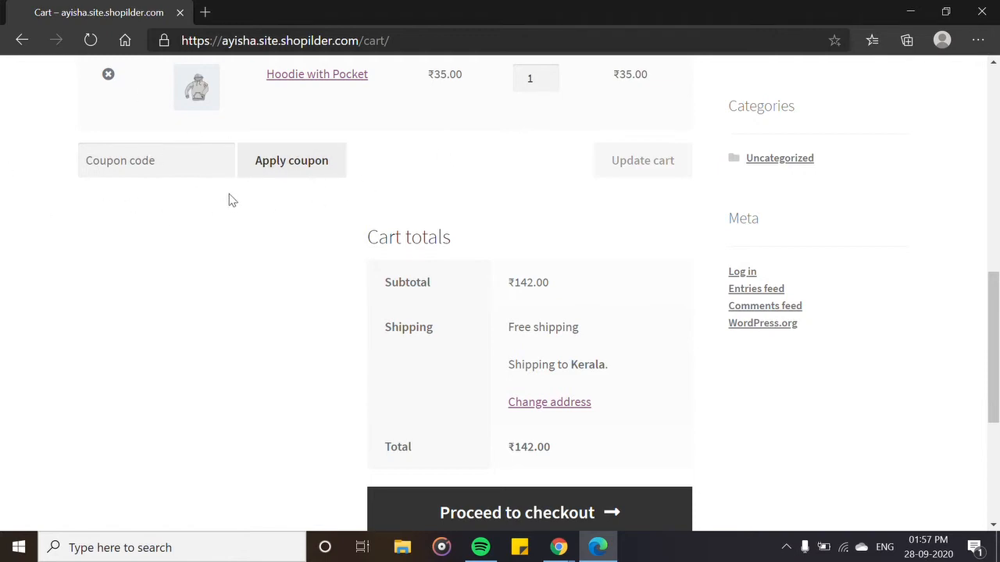
Step: Switch back to the WordPress admin in Chrome and open the WooCommerce coupons page
{"action": "left_click", "coordinate": [906, 10]}
{"action": "scroll", "coordinate": [18, 368], "scroll_direction": "down", "scroll_amount": 1}
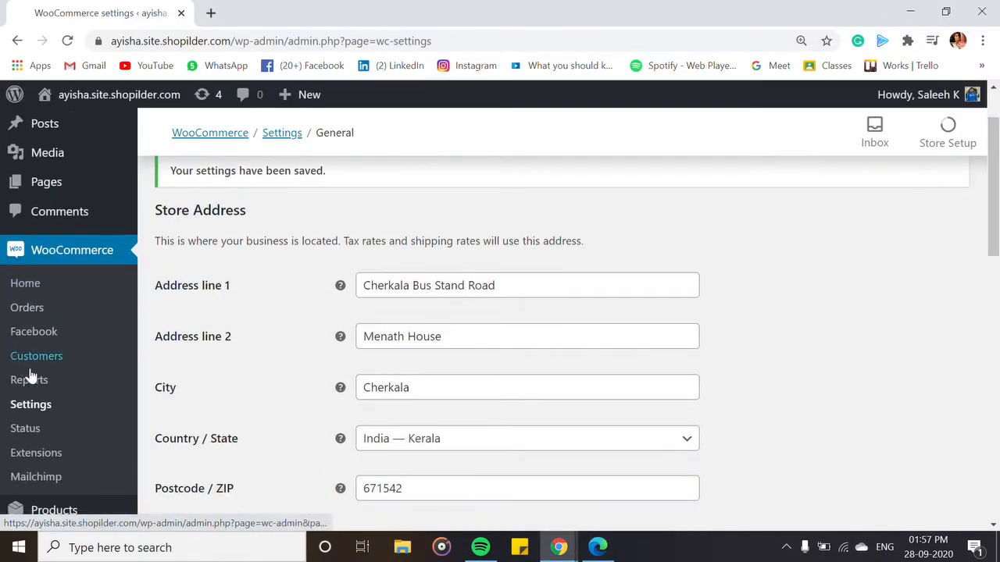
{"action": "left_click", "coordinate": [85, 255]}
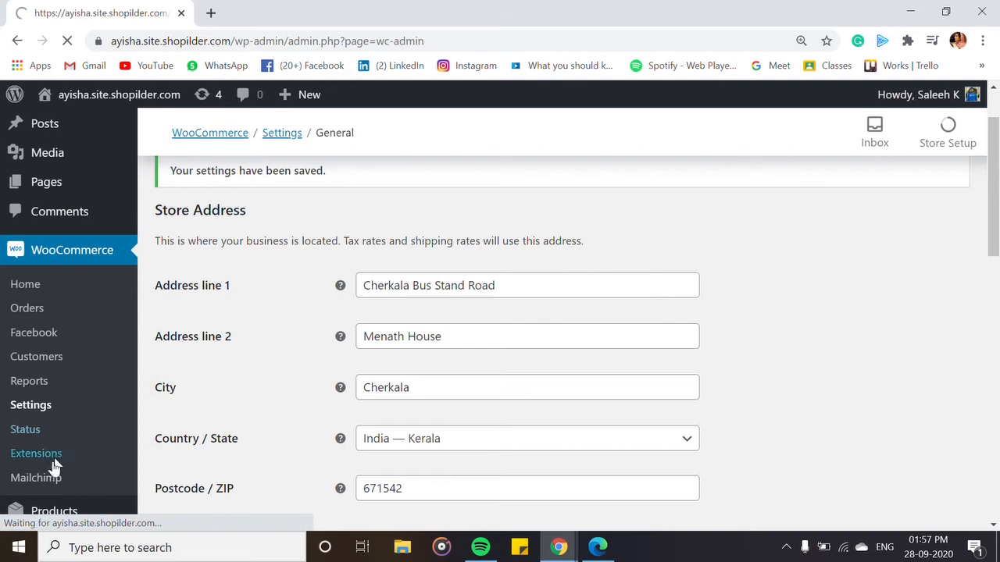
{"action": "scroll", "coordinate": [62, 445], "scroll_direction": "down", "scroll_amount": 1}
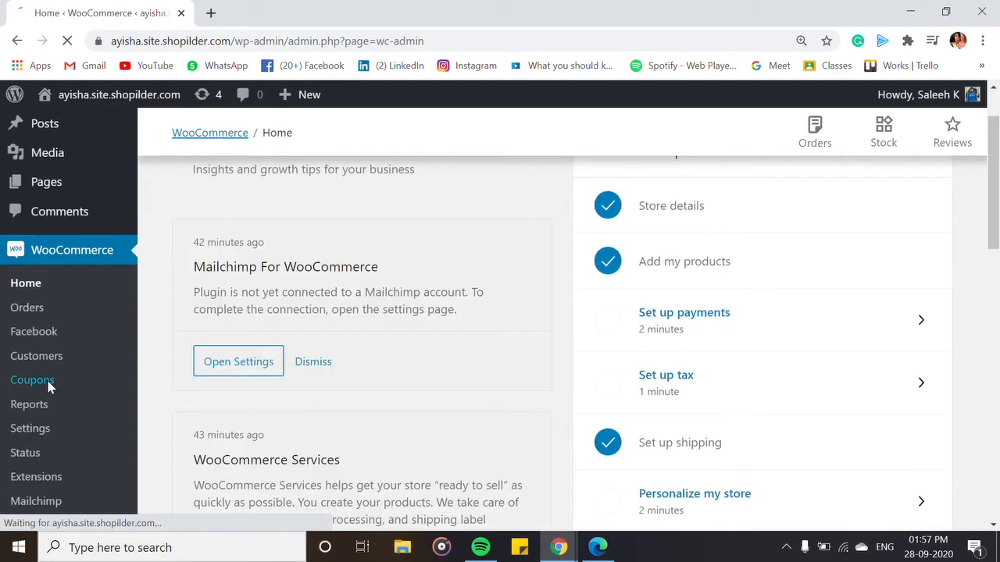
{"action": "left_click", "coordinate": [49, 384]}
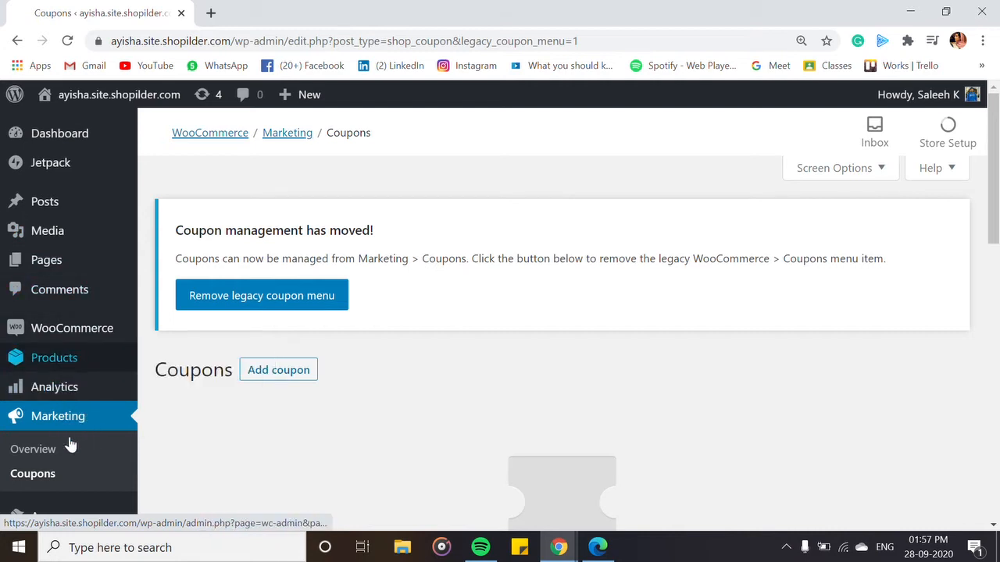
Step: Start adding a new coupon from the coupons page
{"action": "scroll", "coordinate": [320, 346], "scroll_direction": "down", "scroll_amount": 2}
{"action": "scroll", "coordinate": [320, 346], "scroll_direction": "up", "scroll_amount": 2}
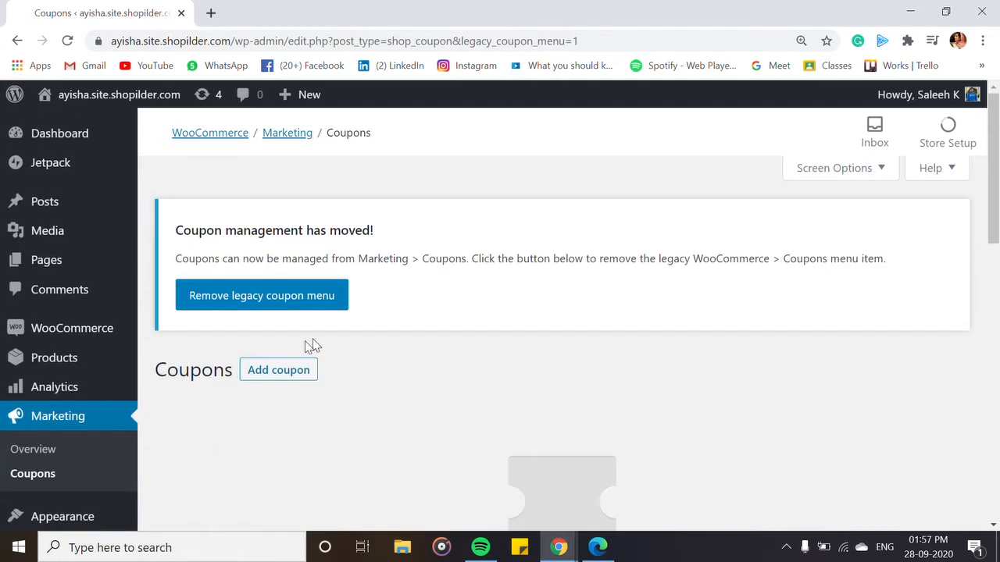
{"action": "scroll", "coordinate": [274, 357], "scroll_direction": "down", "scroll_amount": 1}
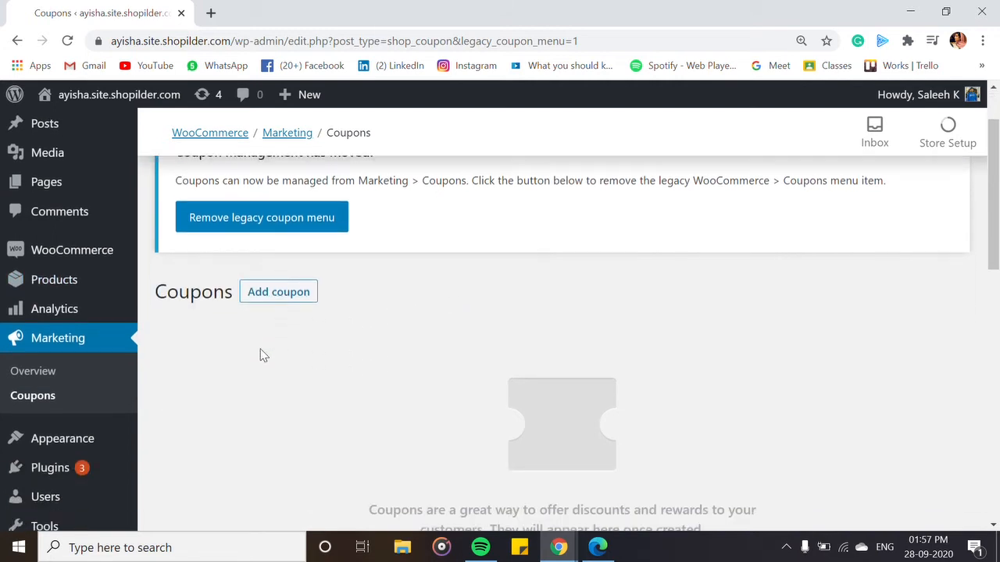
{"action": "left_click", "coordinate": [278, 305]}
{"action": "scroll", "coordinate": [424, 328], "scroll_direction": "down", "scroll_amount": 2}
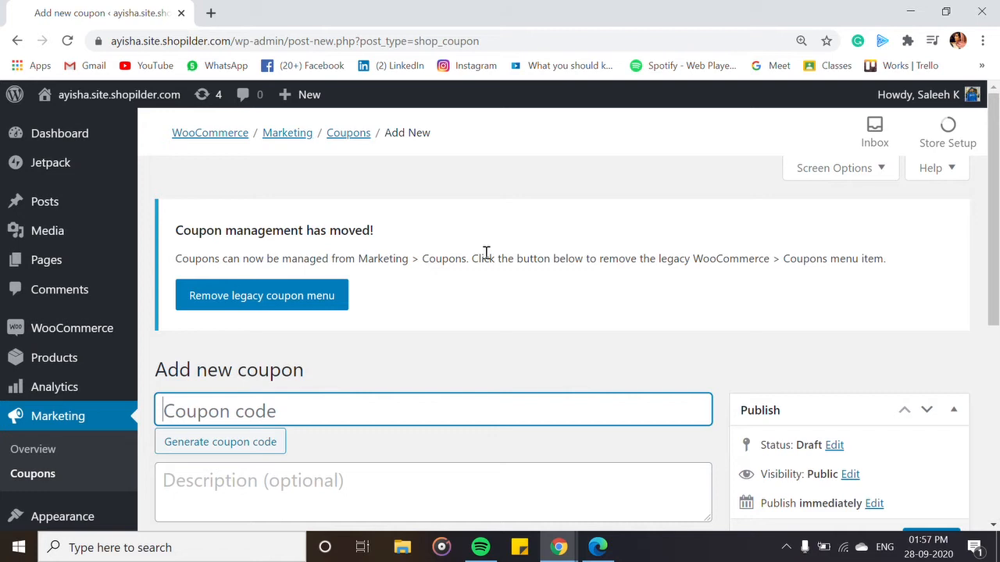
Step: Enter NEW50 as the code of the new coupon
{"action": "type", "text": "New"}
{"action": "key", "text": "BackSpace"}
{"action": "key", "text": "BackSpace"}
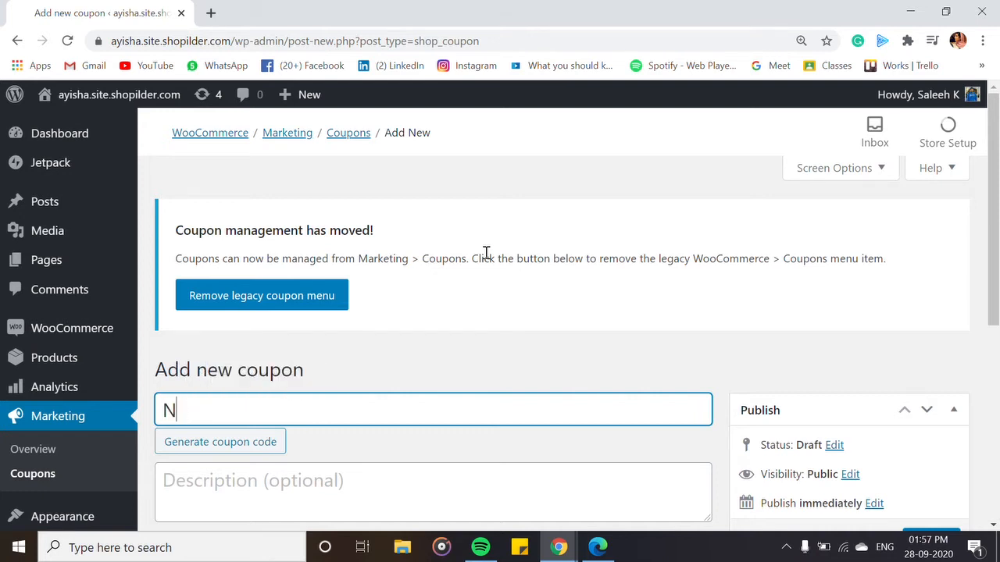
{"action": "type", "text": "EW"}
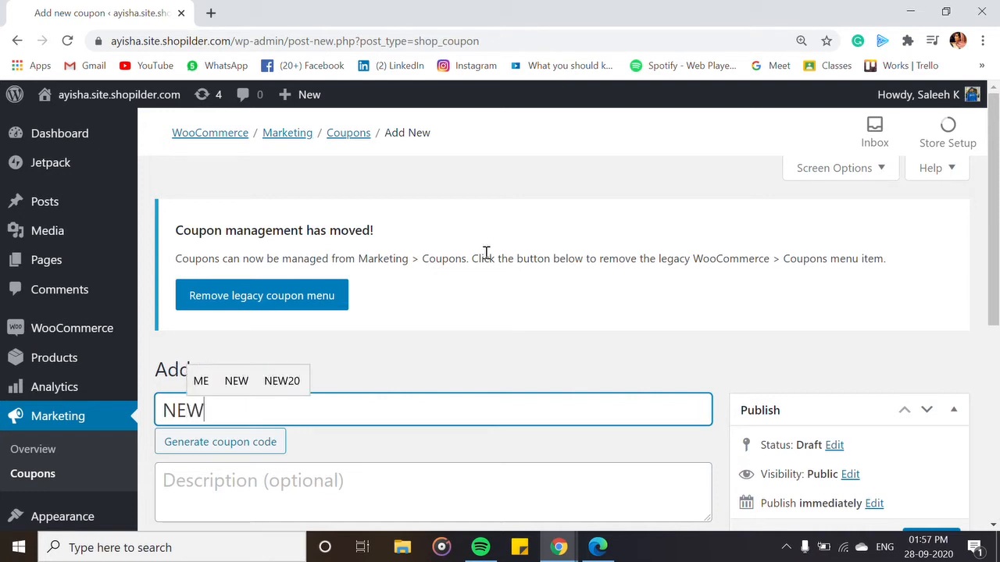
{"action": "type", "text": "50"}
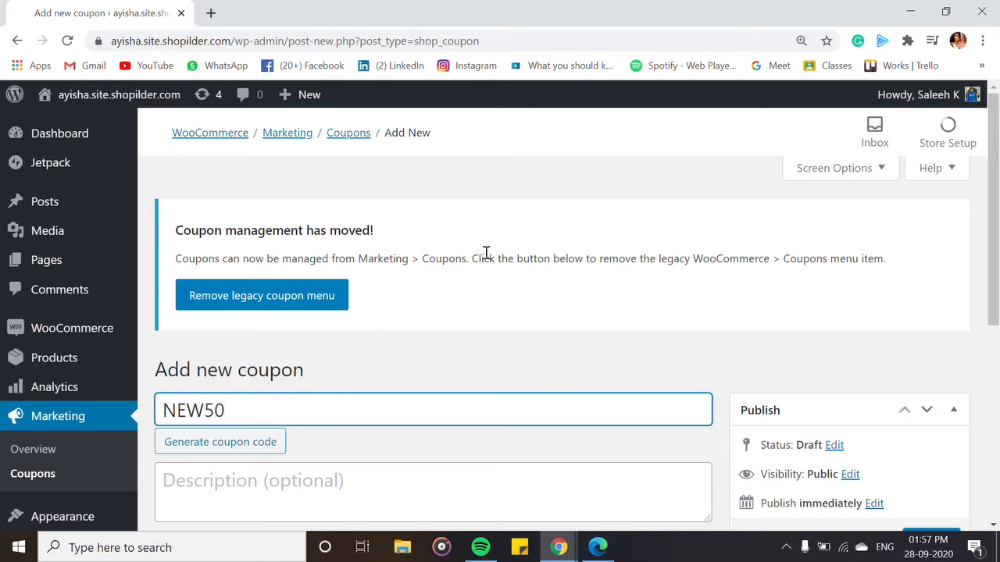
Step: Enter "new customer 50 off" as the coupon's description
{"action": "scroll", "coordinate": [481, 247], "scroll_direction": "down", "scroll_amount": 2}
{"action": "left_click", "coordinate": [252, 327]}
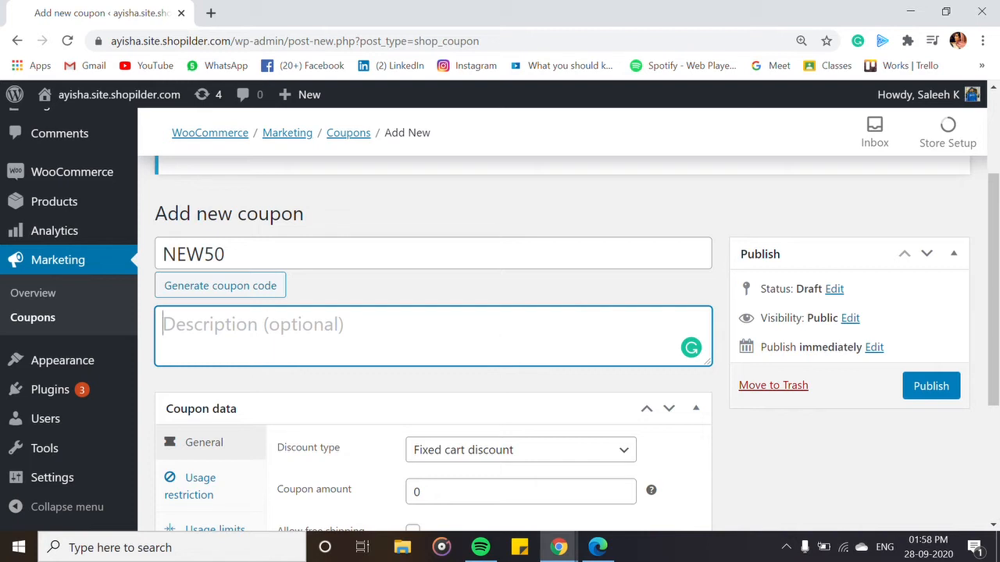
{"action": "type", "text": "new custo"}
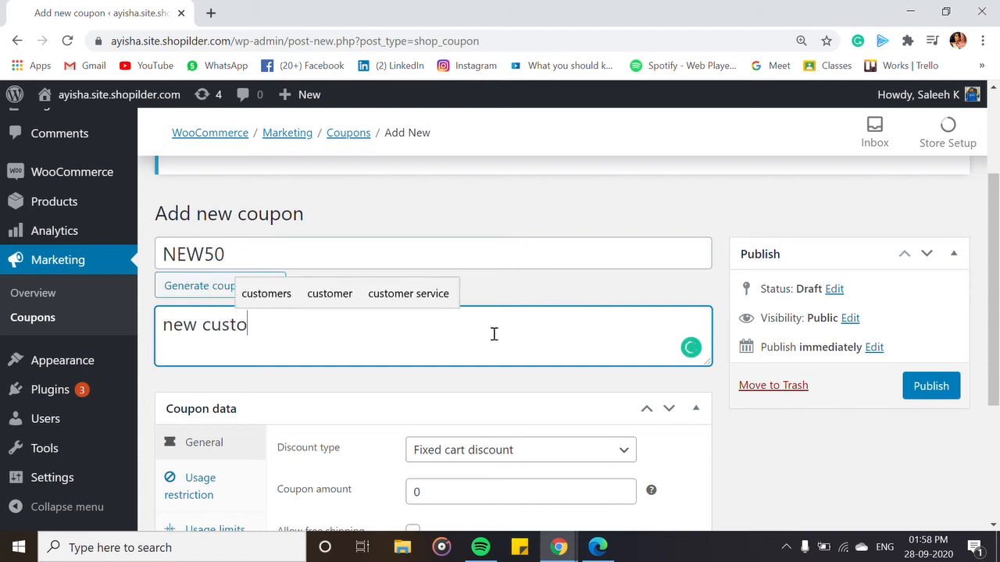
{"action": "type", "text": "mer 50 off"}
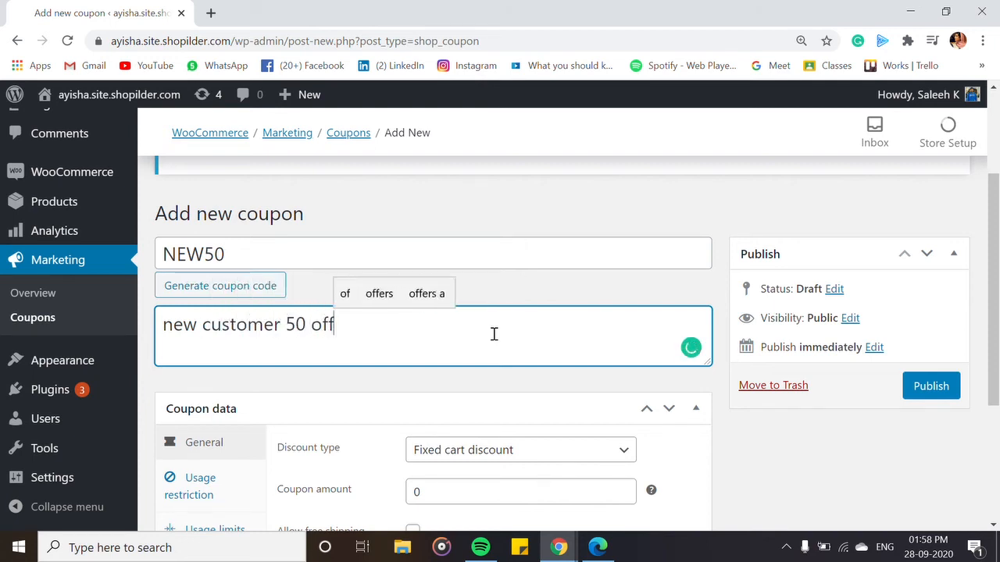
Step: Set the coupon's discount type to Percentage discount and the coupon amount to 50
{"action": "scroll", "coordinate": [493, 335], "scroll_direction": "down", "scroll_amount": 2}
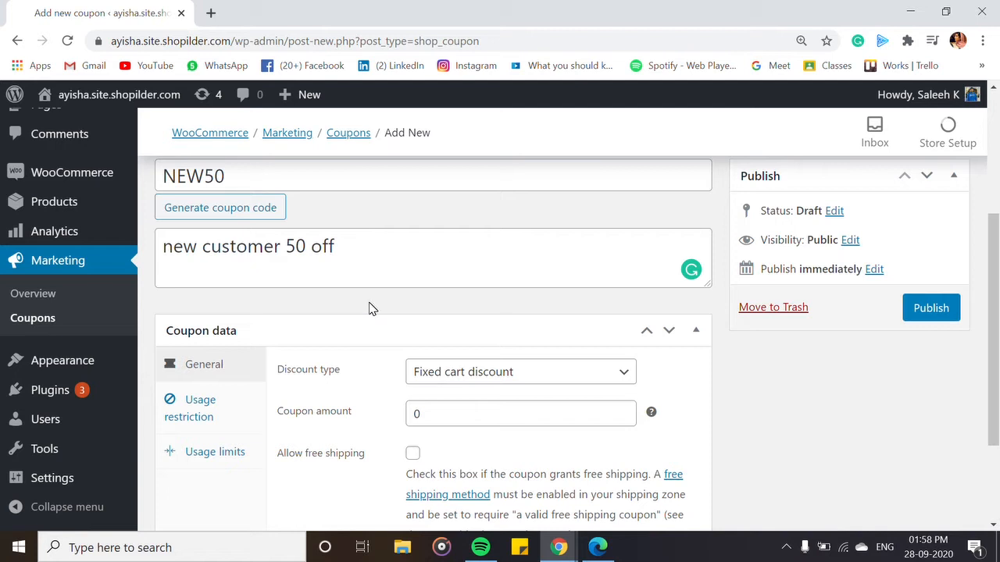
{"action": "left_click", "coordinate": [460, 375]}
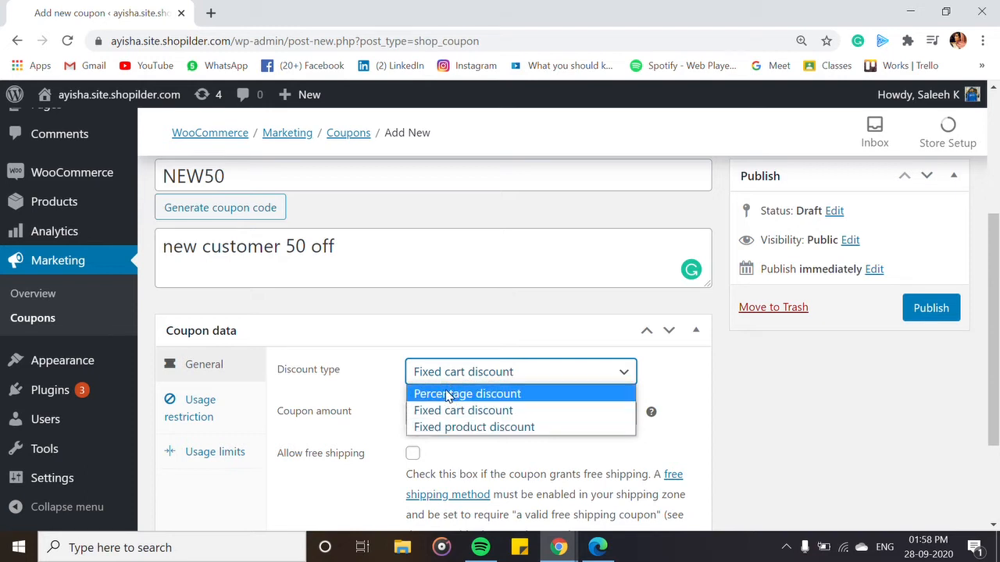
{"action": "left_click", "coordinate": [449, 395]}
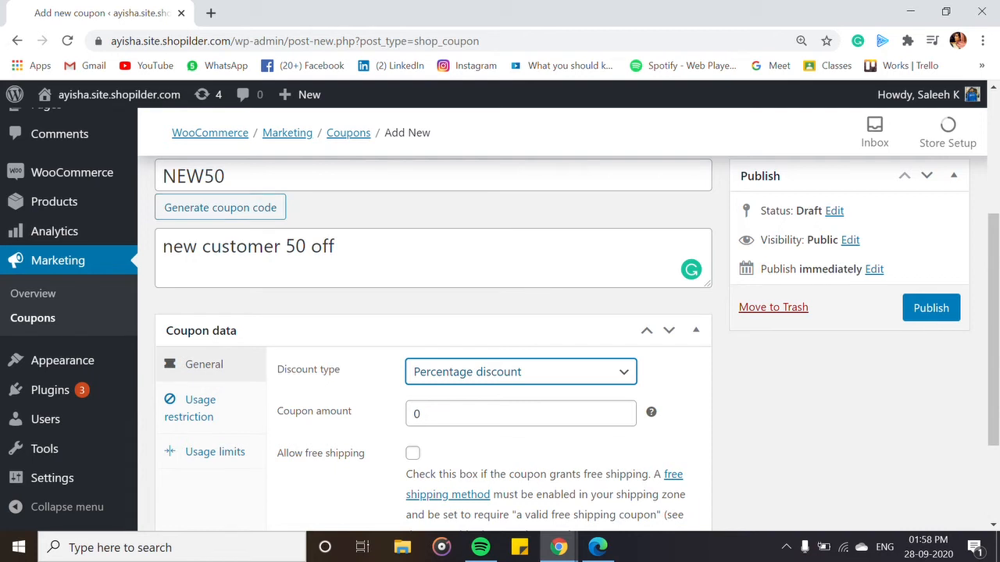
{"action": "left_click", "coordinate": [426, 414]}
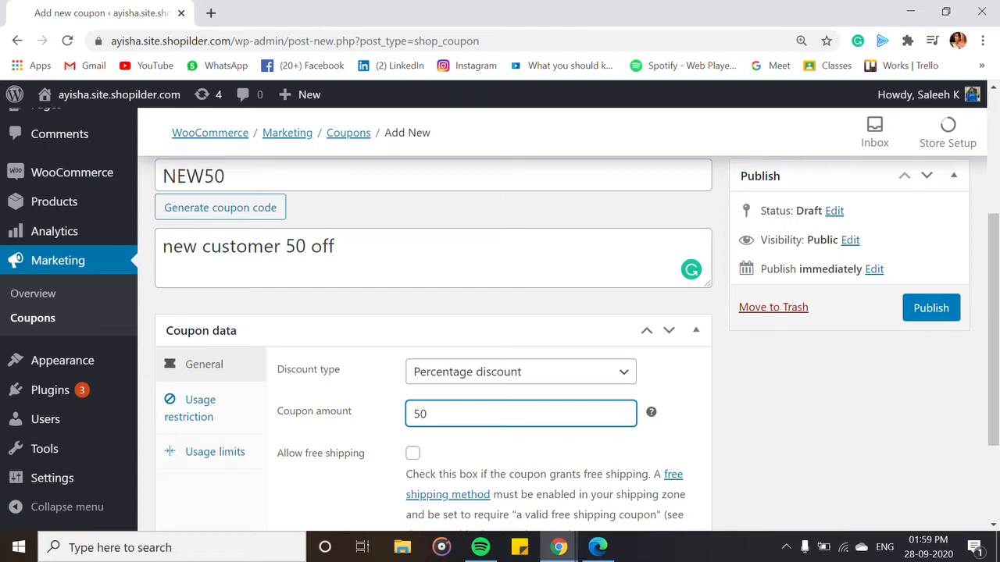
Step: Look over the free shipping option and the coupon expiry date calendar without picking a date
{"action": "scroll", "coordinate": [427, 414], "scroll_direction": "down", "scroll_amount": 2}
{"action": "scroll", "coordinate": [426, 414], "scroll_direction": "up", "scroll_amount": 1}
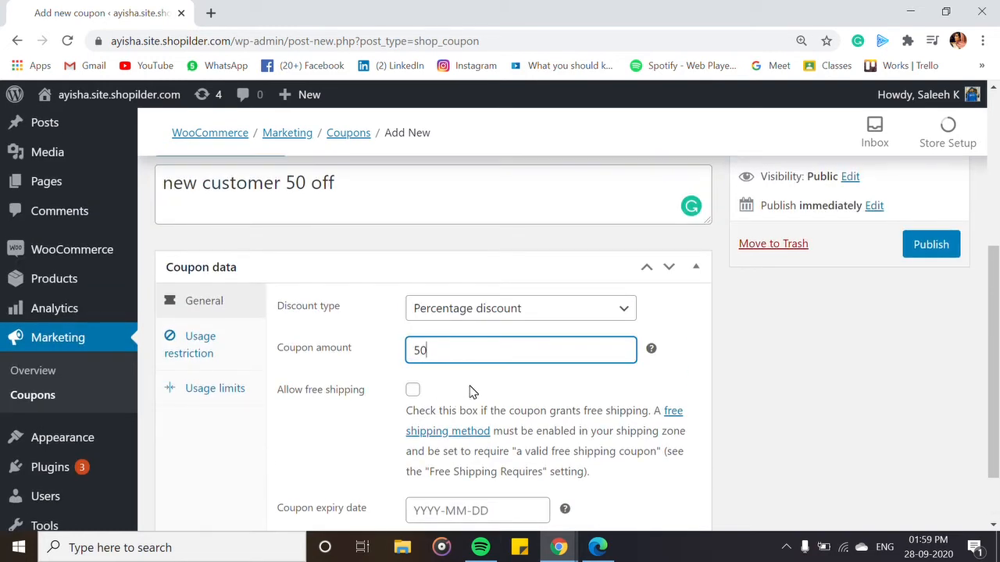
{"action": "scroll", "coordinate": [472, 392], "scroll_direction": "down", "scroll_amount": 1}
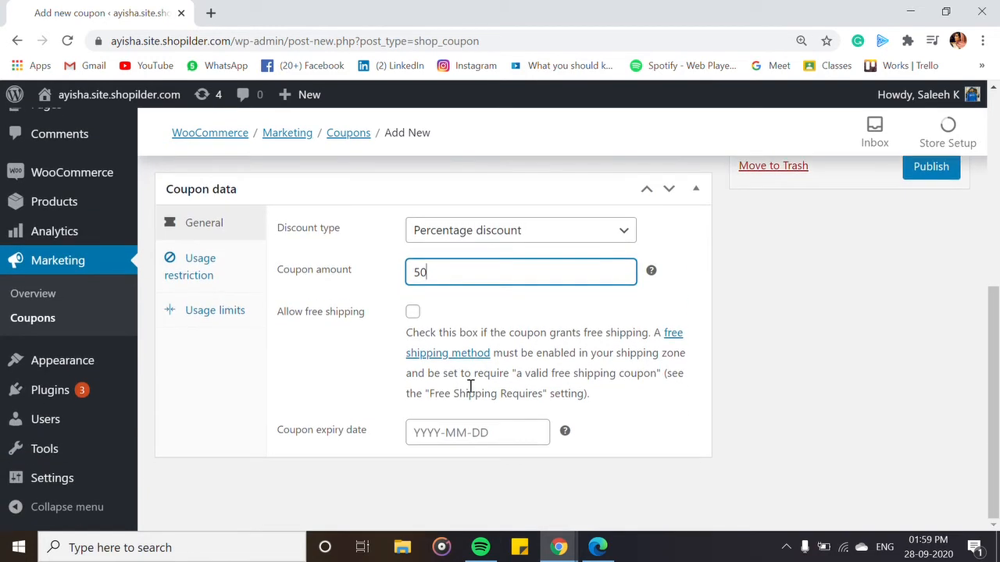
{"action": "left_click", "coordinate": [445, 432]}
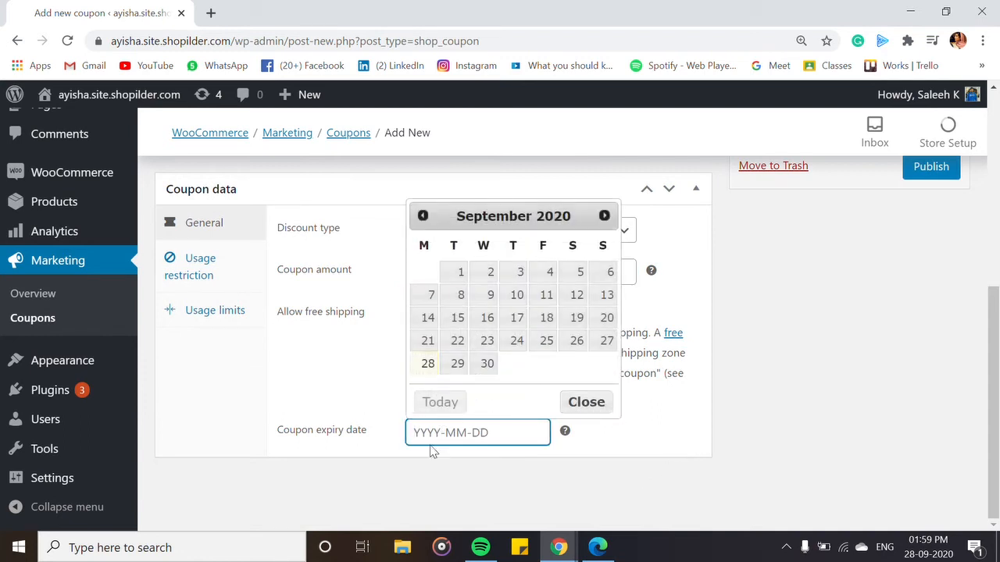
{"action": "left_click", "coordinate": [699, 400]}
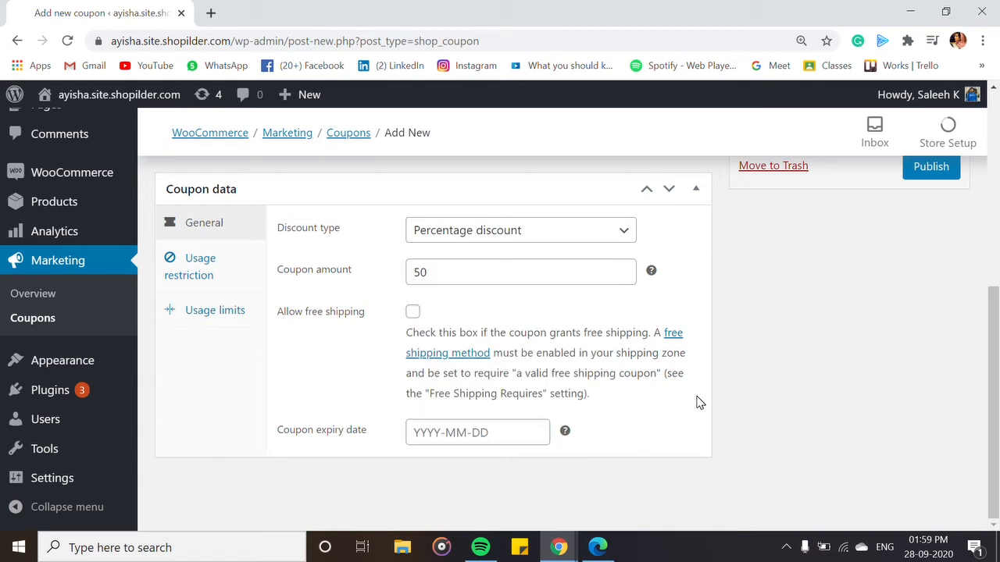
Step: Review the NEW50 coupon's details and publish it
{"action": "scroll", "coordinate": [511, 346], "scroll_direction": "up", "scroll_amount": 2}
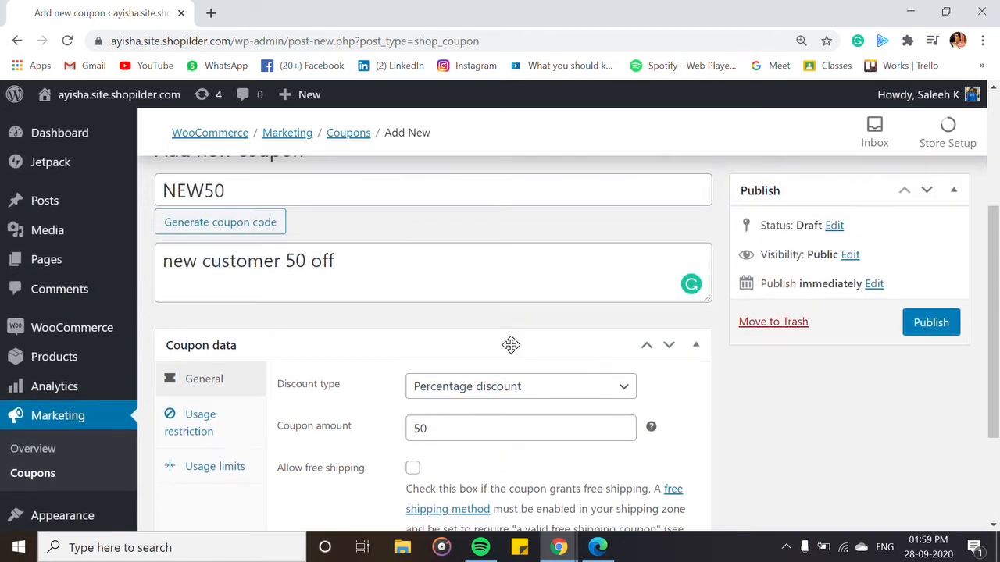
{"action": "scroll", "coordinate": [511, 346], "scroll_direction": "down", "scroll_amount": 1}
{"action": "scroll", "coordinate": [512, 348], "scroll_direction": "up", "scroll_amount": 1}
{"action": "scroll", "coordinate": [609, 480], "scroll_direction": "down", "scroll_amount": 1}
{"action": "left_click", "coordinate": [941, 253]}
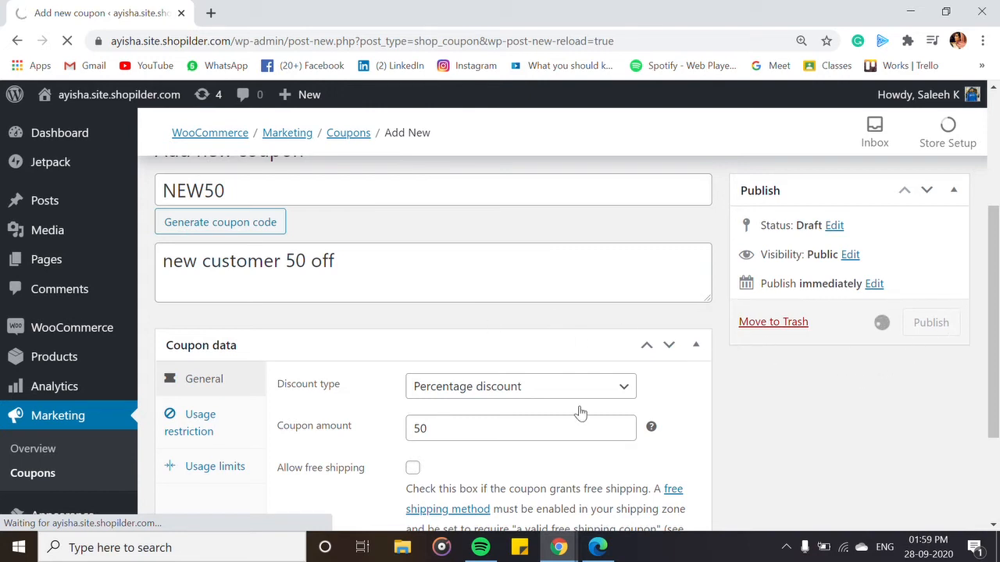
{"action": "scroll", "coordinate": [558, 434], "scroll_direction": "down", "scroll_amount": 2}
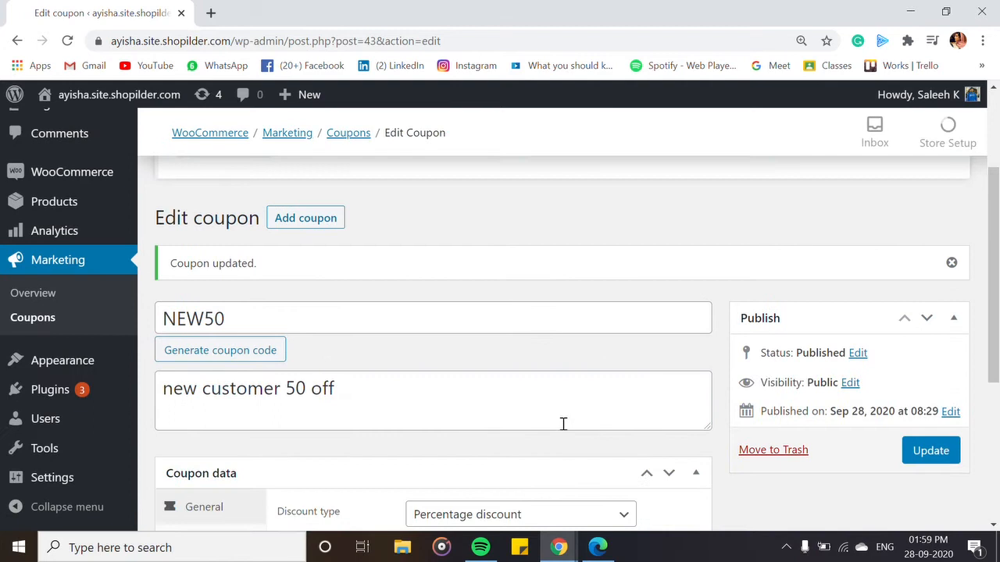
{"action": "scroll", "coordinate": [563, 423], "scroll_direction": "down", "scroll_amount": 3}
Step: Switch to the shop's cart page in Edge, reload it and go to the coupon code field
{"action": "left_click", "coordinate": [597, 547]}
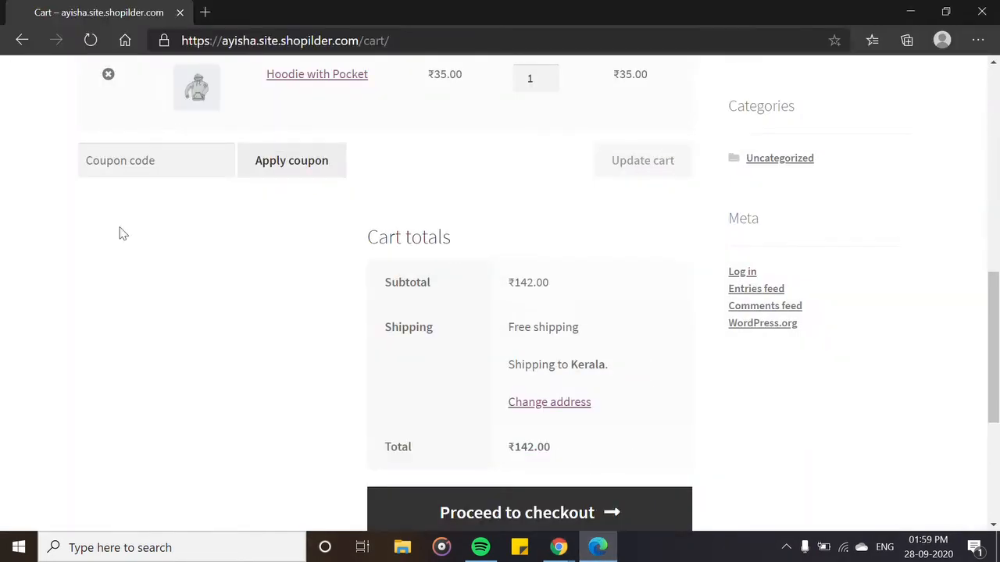
{"action": "scroll", "coordinate": [234, 257], "scroll_direction": "up", "scroll_amount": 8}
{"action": "left_click", "coordinate": [90, 40]}
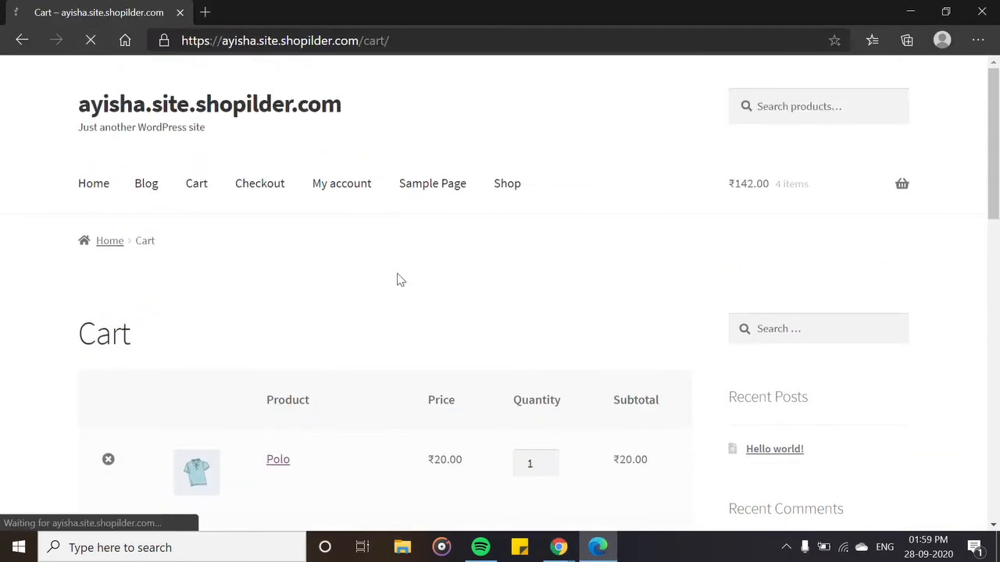
{"action": "scroll", "coordinate": [383, 334], "scroll_direction": "down", "scroll_amount": 6}
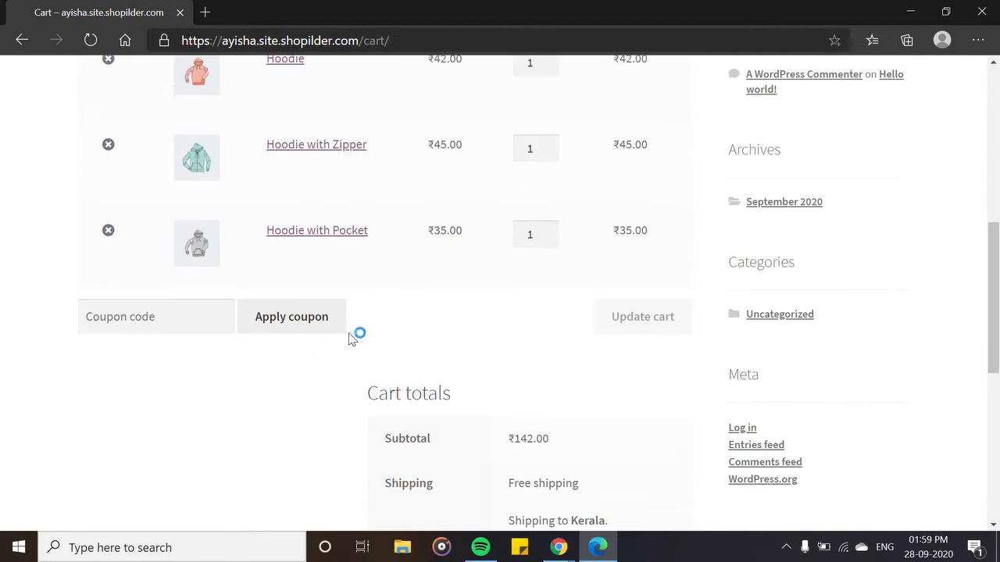
Step: Apply the coupon code NEW50 to the cart
{"action": "left_click", "coordinate": [162, 313]}
{"action": "type", "text": "C"}
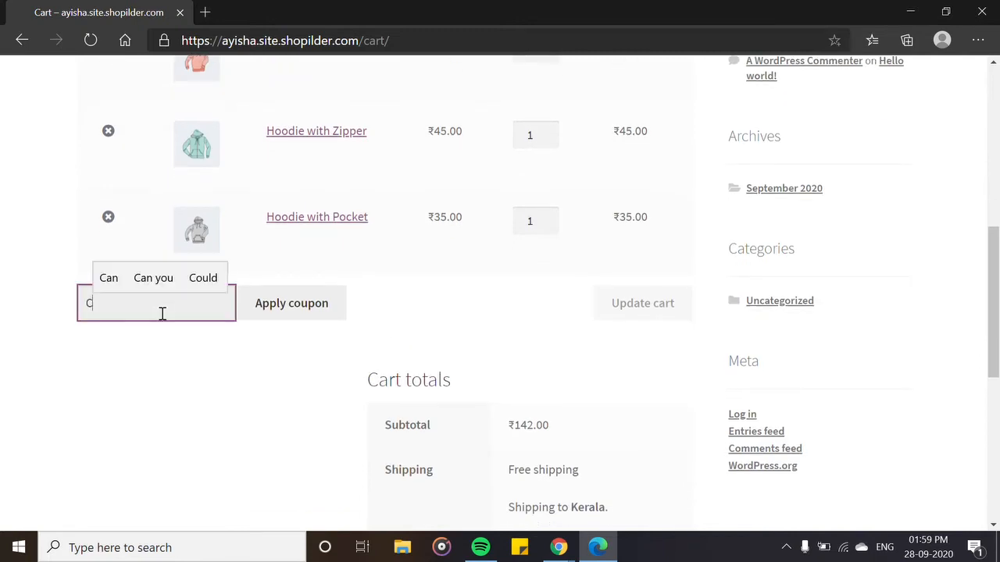
{"action": "key", "text": "BackSpace"}
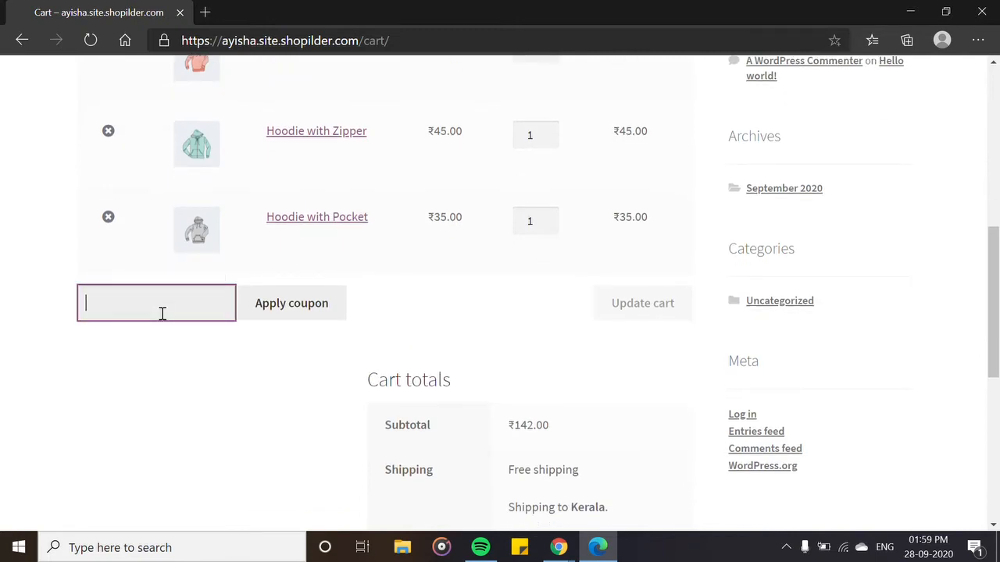
{"action": "type", "text": "NEQ"}
{"action": "key", "text": "BackSpace"}
{"action": "type", "text": "W%"}
{"action": "left_click", "coordinate": [292, 318]}
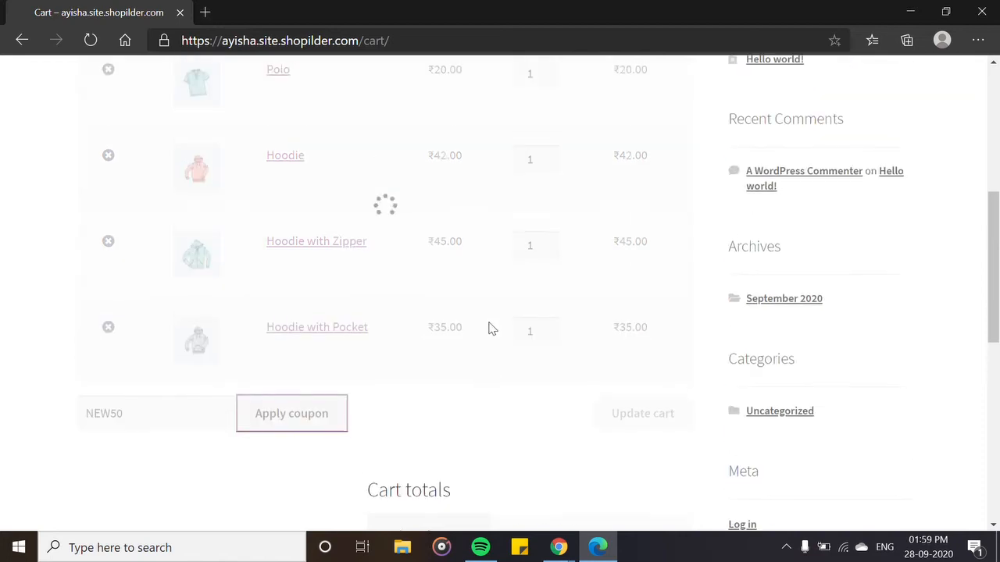
Step: Examine the cart totals and the notice above the product list for the effect of the coupon
{"action": "scroll", "coordinate": [489, 328], "scroll_direction": "down", "scroll_amount": 4}
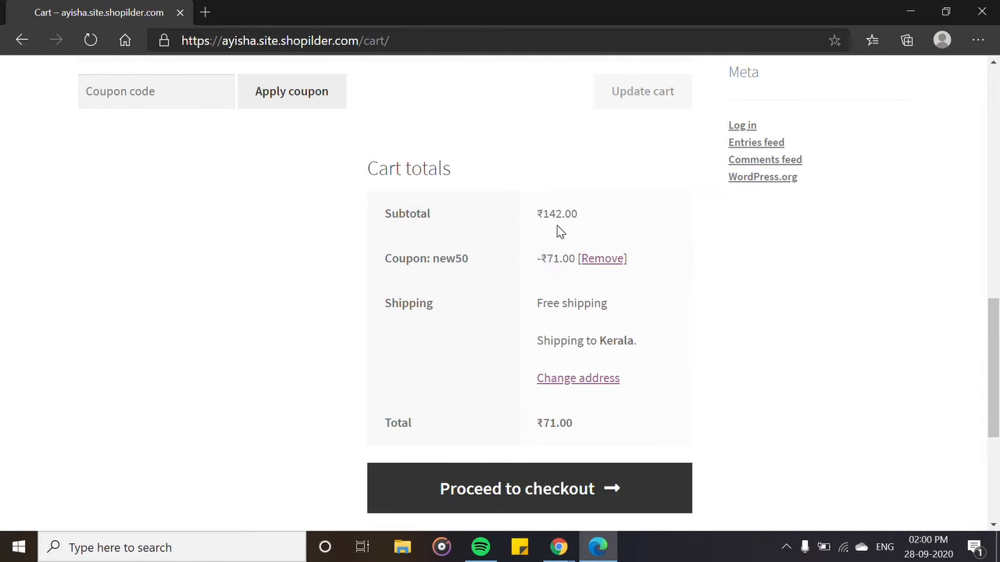
{"action": "scroll", "coordinate": [570, 391], "scroll_direction": "down", "scroll_amount": 1}
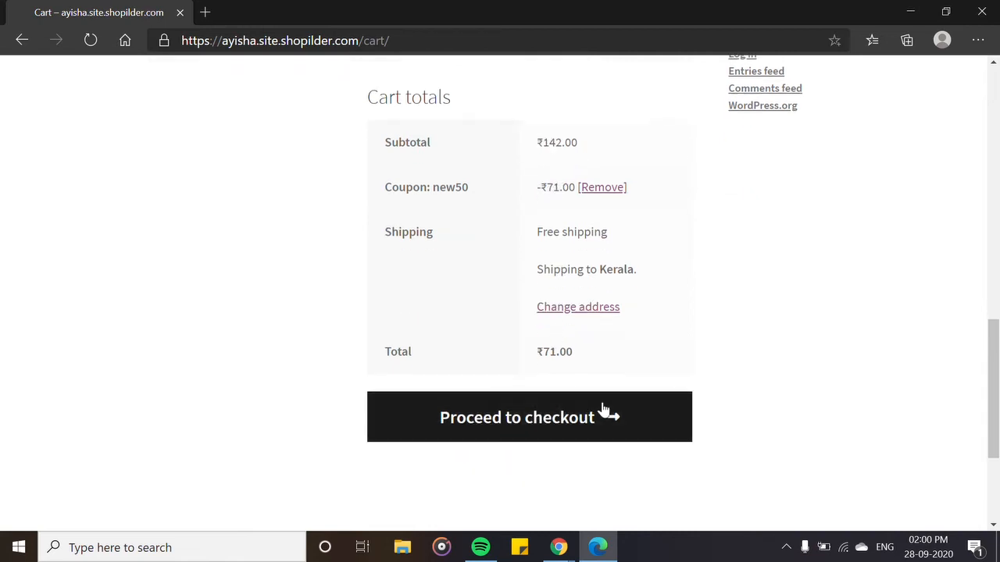
{"action": "scroll", "coordinate": [606, 398], "scroll_direction": "up", "scroll_amount": 1}
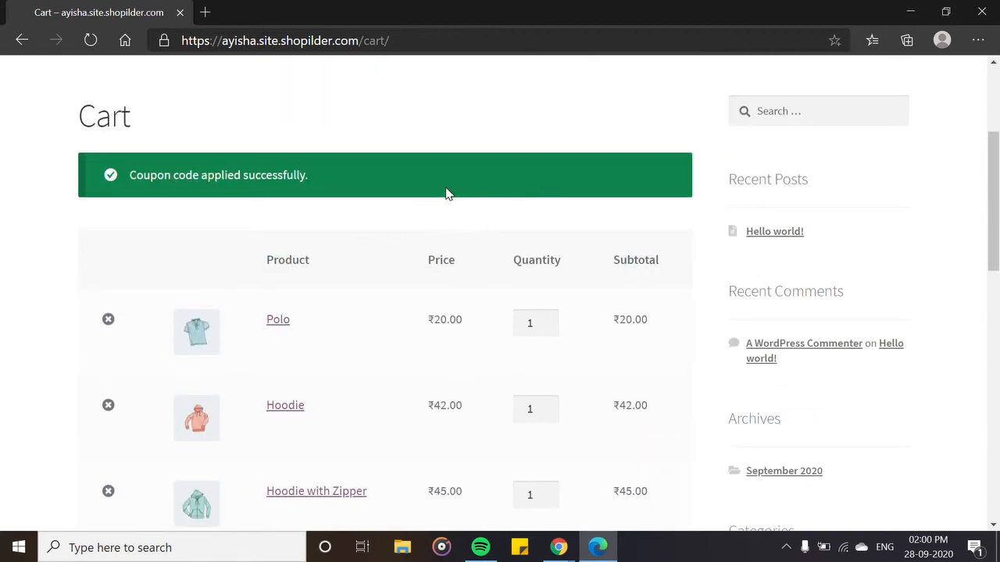
{"action": "scroll", "coordinate": [560, 261], "scroll_direction": "down", "scroll_amount": 8}
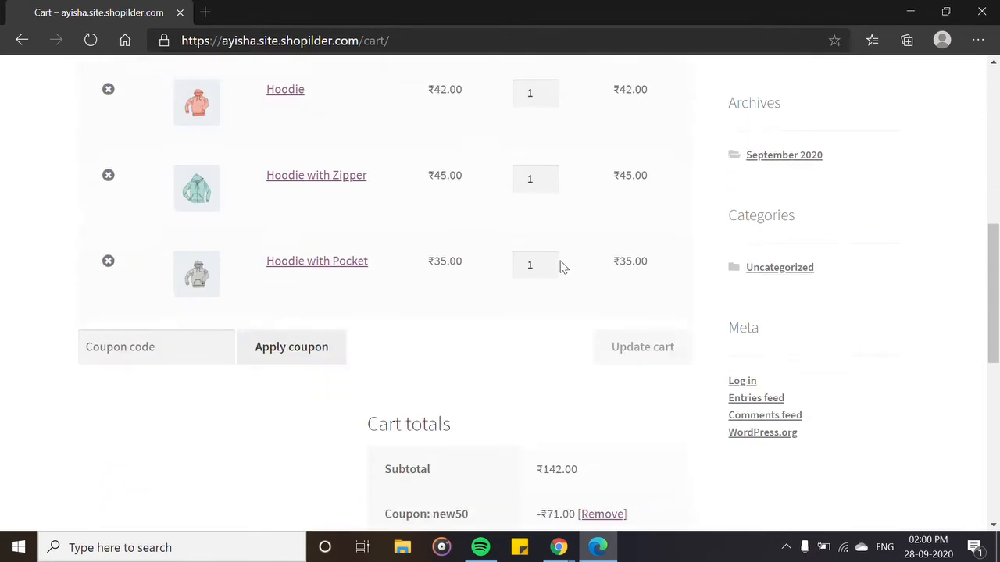
Step: Switch to the coupon editor in Chrome and change NEW50 to a fixed cart discount with a coupon amount of 50
{"action": "left_click", "coordinate": [900, 8]}
{"action": "left_click", "coordinate": [446, 396]}
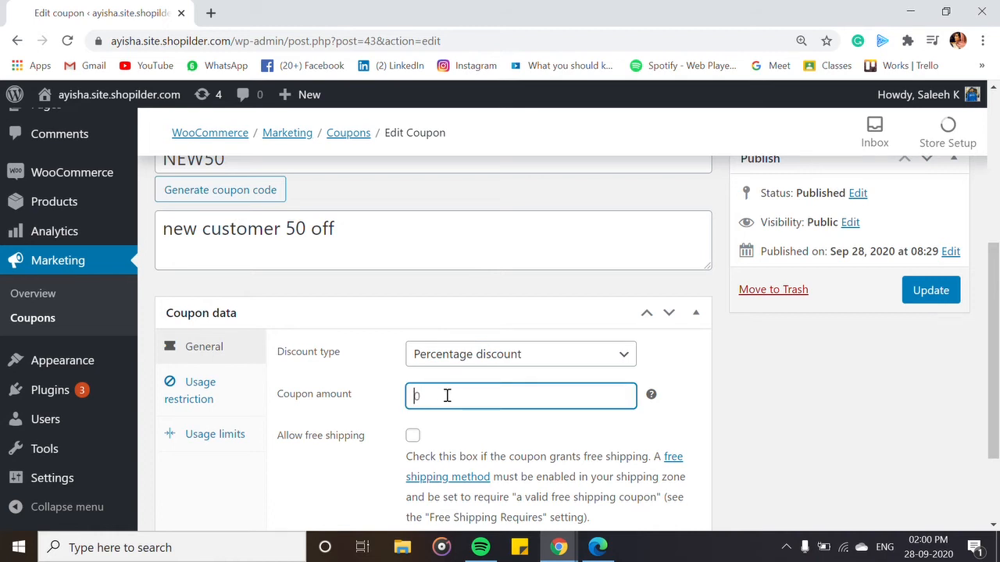
{"action": "left_click", "coordinate": [441, 356]}
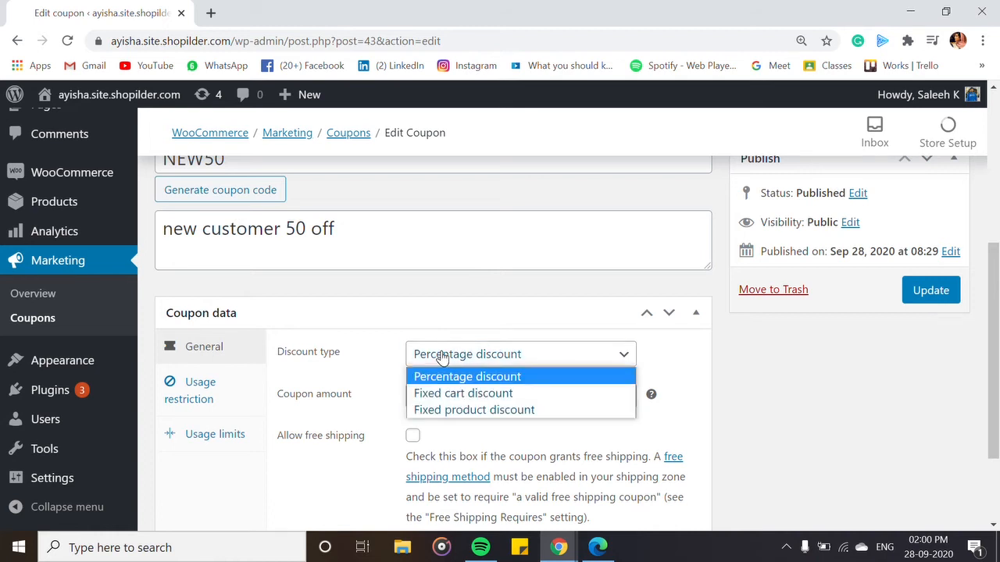
{"action": "left_click", "coordinate": [444, 394]}
{"action": "left_click", "coordinate": [440, 396]}
{"action": "type", "text": "5"}
Step: Check the coupon expiry date calendar without picking a date, and update the coupon
{"action": "scroll", "coordinate": [440, 397], "scroll_direction": "down", "scroll_amount": 2}
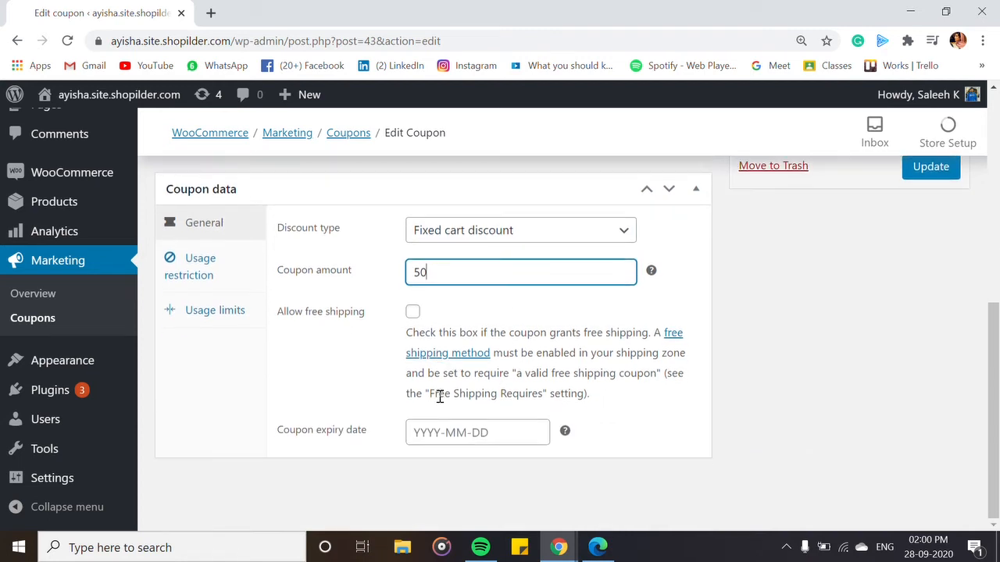
{"action": "left_click", "coordinate": [453, 432]}
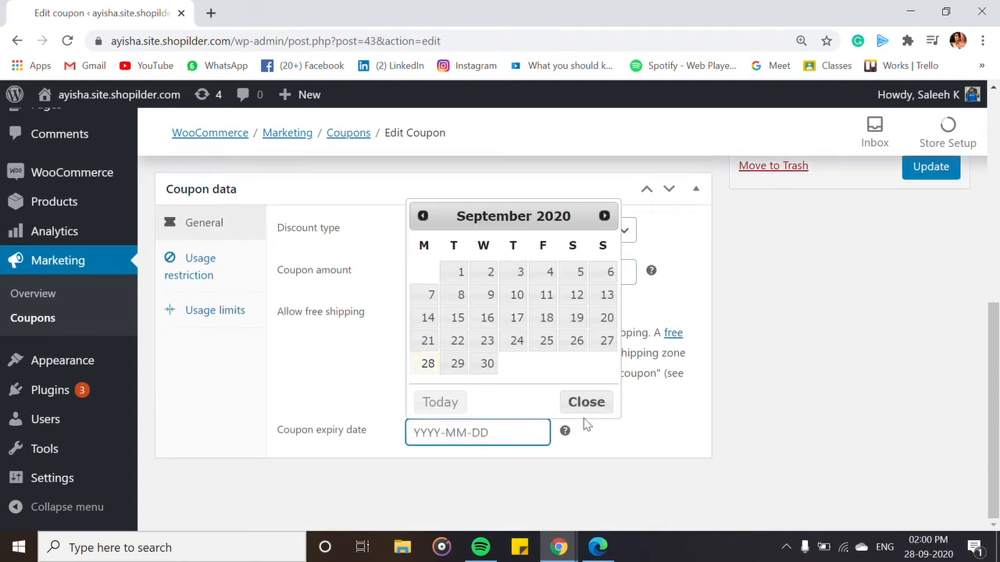
{"action": "left_click", "coordinate": [564, 430]}
{"action": "left_click", "coordinate": [928, 169]}
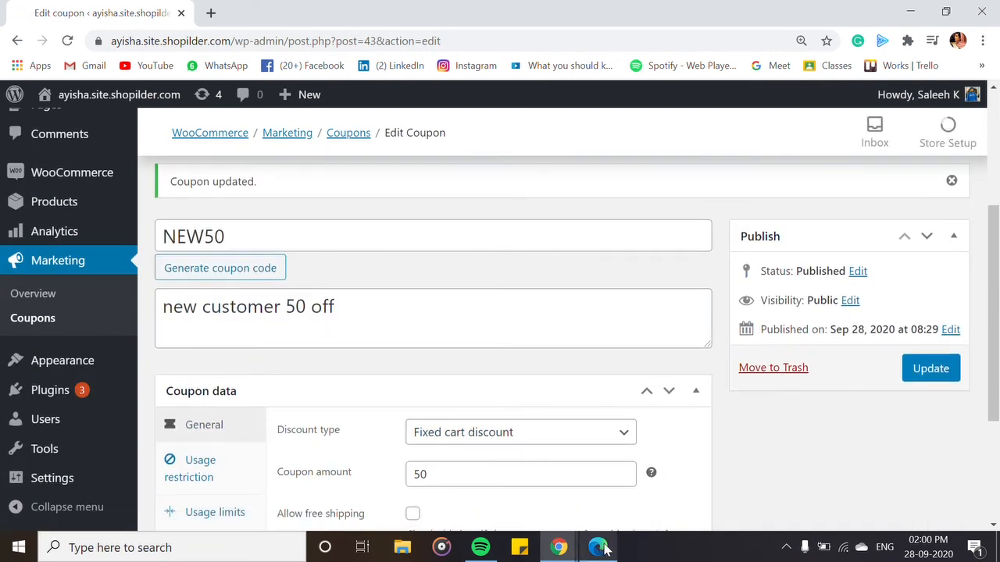
Step: Switch to the shop's cart page in Edge and reload it to load the updated coupon
{"action": "left_click", "coordinate": [599, 548]}
{"action": "scroll", "coordinate": [212, 243], "scroll_direction": "up", "scroll_amount": 15}
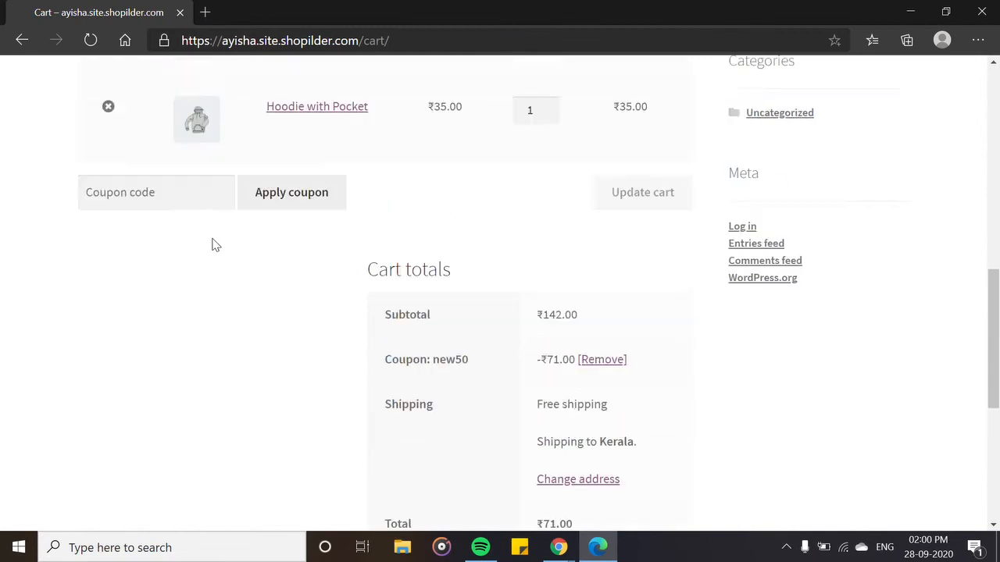
{"action": "left_click", "coordinate": [91, 40]}
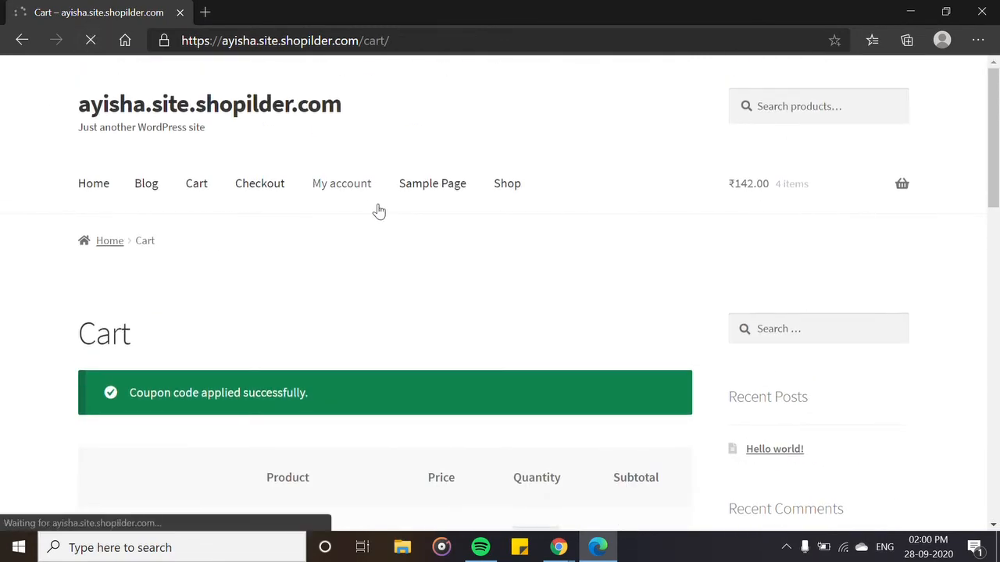
Step: Examine the cart totals and product list for the effect of the fixed cart discount
{"action": "scroll", "coordinate": [379, 211], "scroll_direction": "down", "scroll_amount": 2}
{"action": "scroll", "coordinate": [379, 211], "scroll_direction": "down", "scroll_amount": 7}
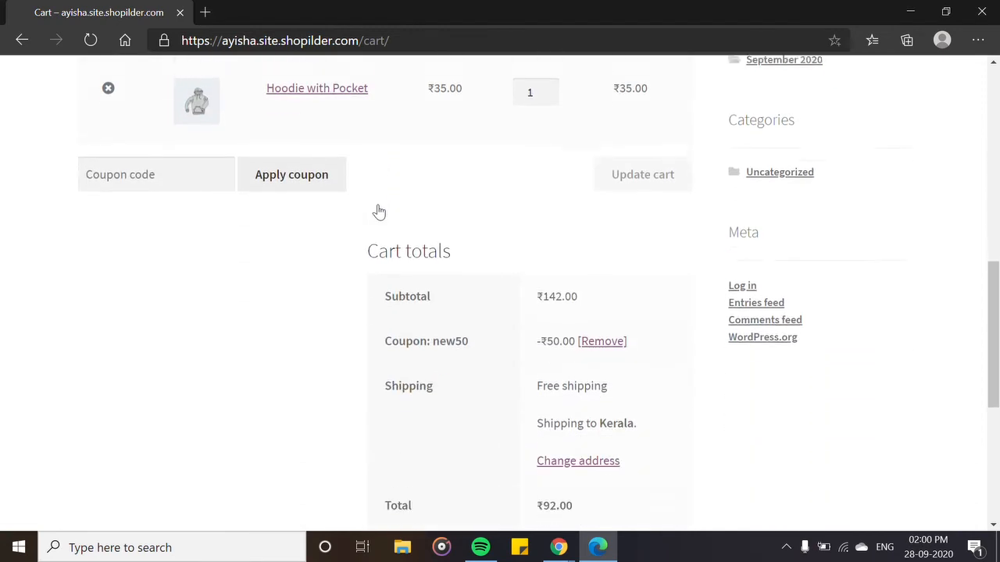
{"action": "scroll", "coordinate": [139, 189], "scroll_direction": "up", "scroll_amount": 2}
{"action": "scroll", "coordinate": [504, 306], "scroll_direction": "down", "scroll_amount": 2}
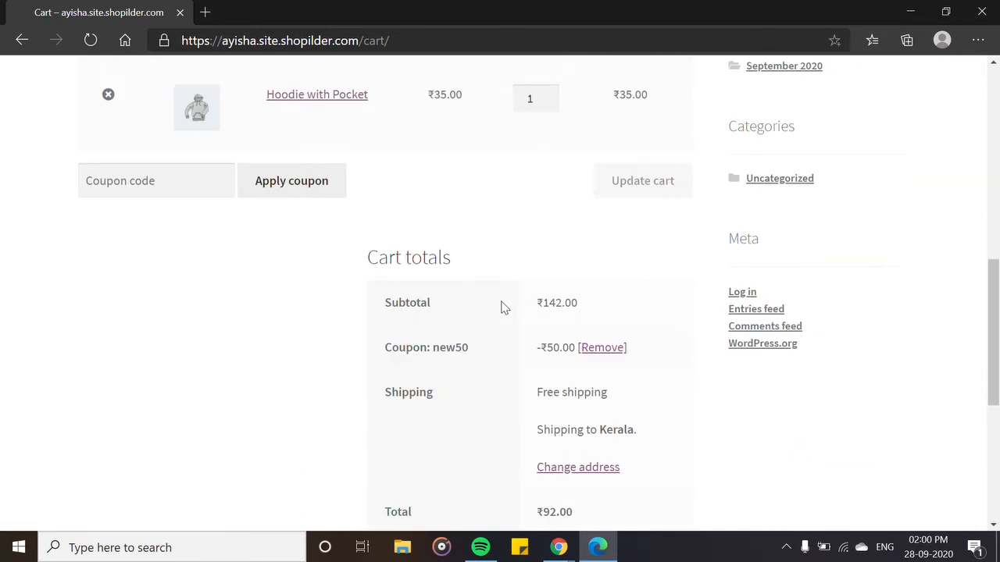
{"action": "scroll", "coordinate": [494, 258], "scroll_direction": "down", "scroll_amount": 1}
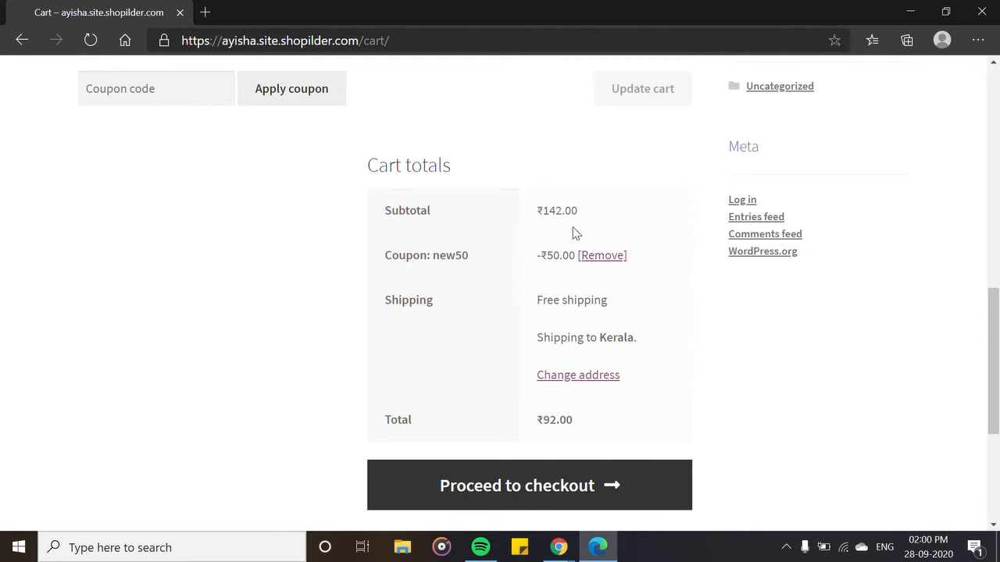
{"action": "scroll", "coordinate": [574, 233], "scroll_direction": "up", "scroll_amount": 10}
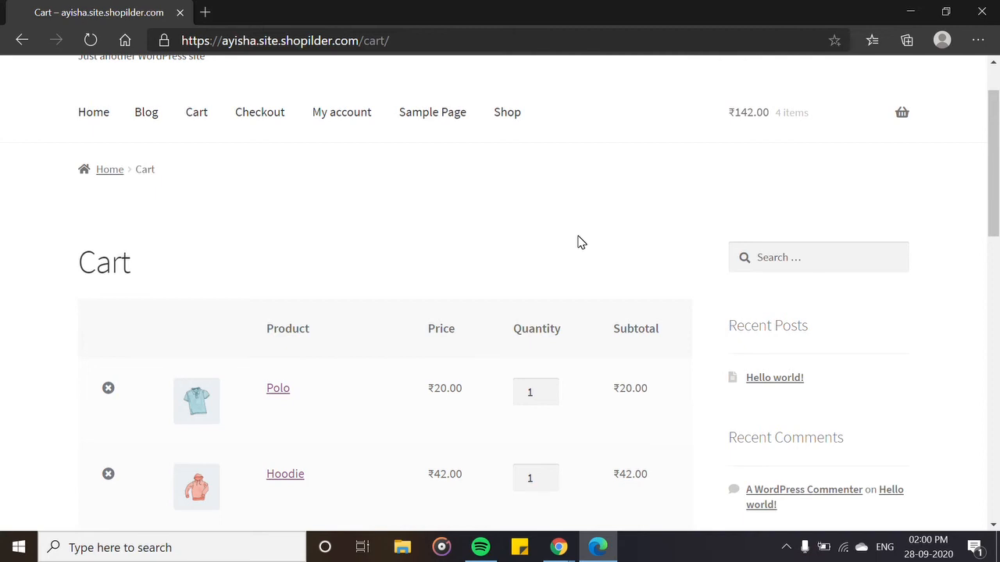
{"action": "scroll", "coordinate": [580, 242], "scroll_direction": "up", "scroll_amount": 1}
{"action": "scroll", "coordinate": [508, 227], "scroll_direction": "down", "scroll_amount": 4}
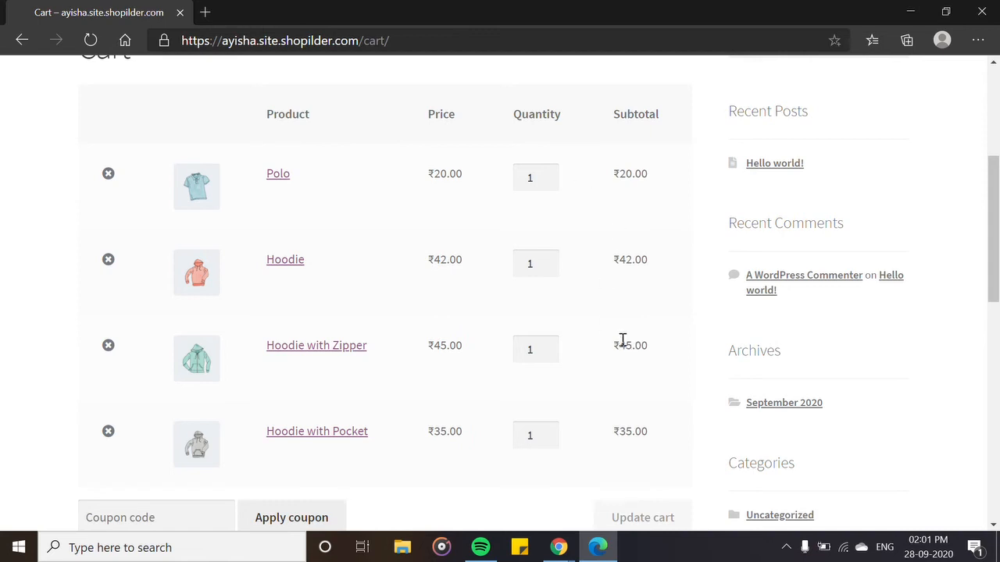
Step: Return to the coupon editor in Chrome, set NEW50 to a fixed product discount with amount 10, and update it
{"action": "left_click", "coordinate": [910, 11]}
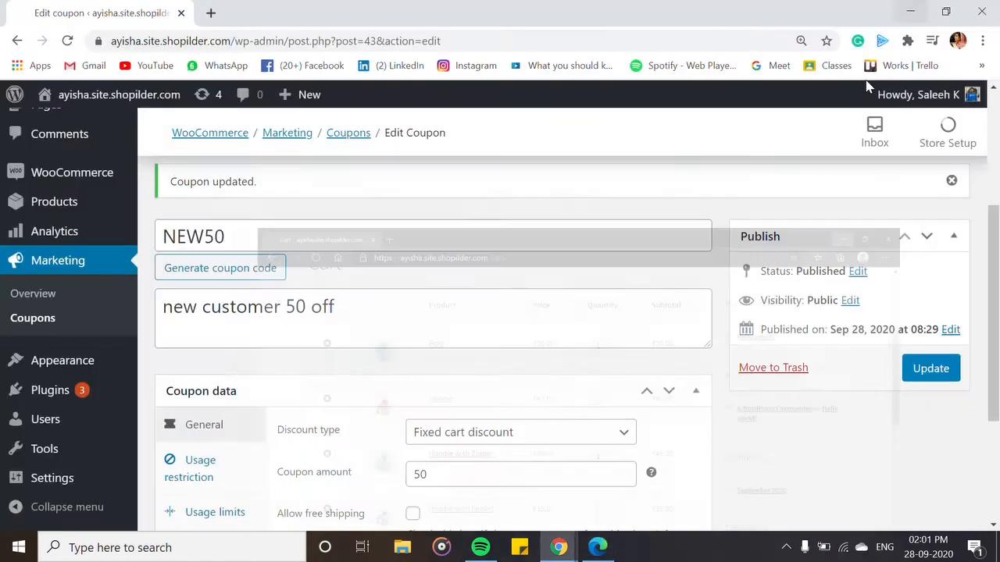
{"action": "scroll", "coordinate": [375, 312], "scroll_direction": "down", "scroll_amount": 3}
{"action": "left_click", "coordinate": [437, 231]}
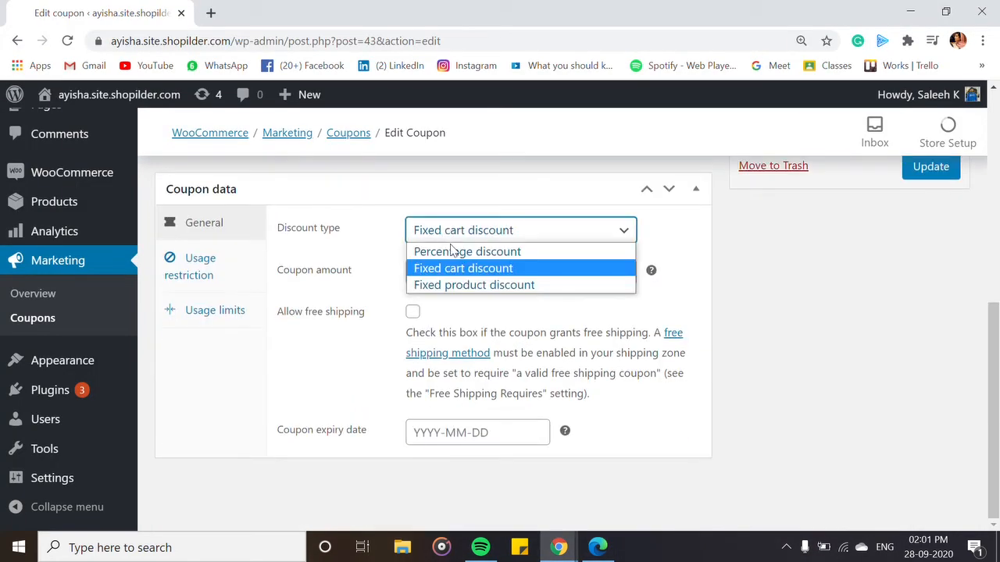
{"action": "left_click", "coordinate": [472, 289]}
{"action": "left_click", "coordinate": [438, 277]}
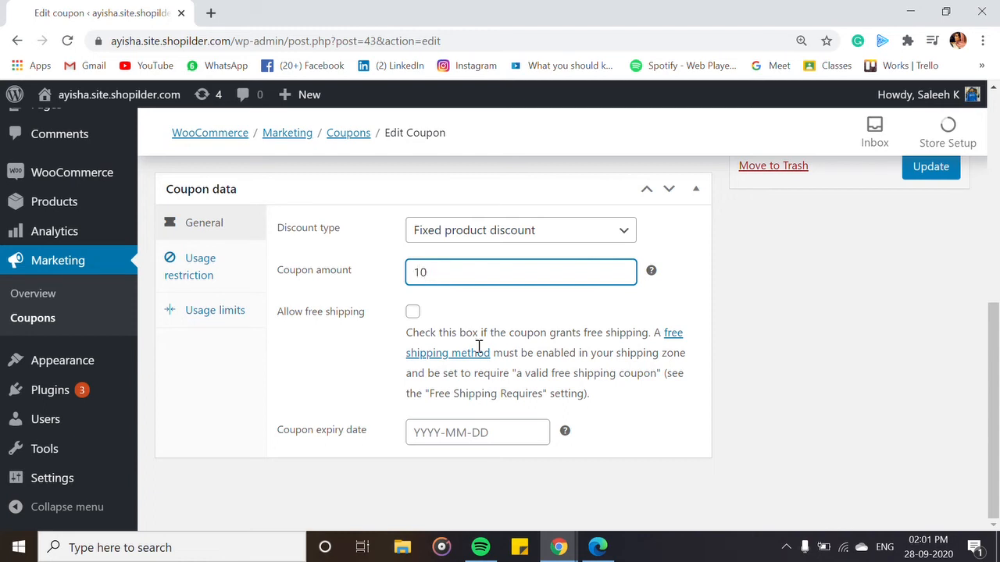
{"action": "left_click", "coordinate": [932, 168]}
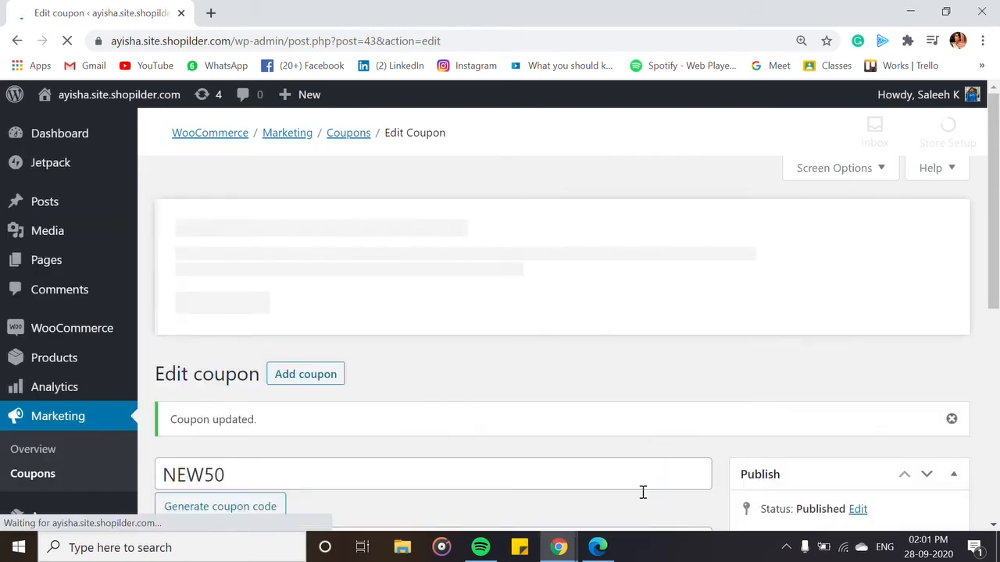
Step: Reload the cart page in Edge and compare the coupon deduction in the totals with the listed products
{"action": "left_click", "coordinate": [595, 557]}
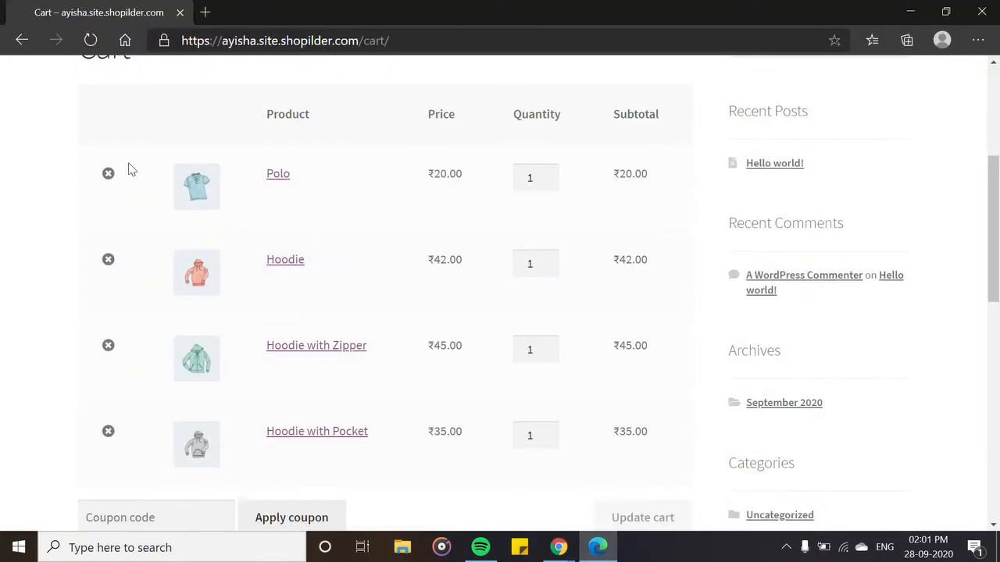
{"action": "left_click", "coordinate": [90, 40]}
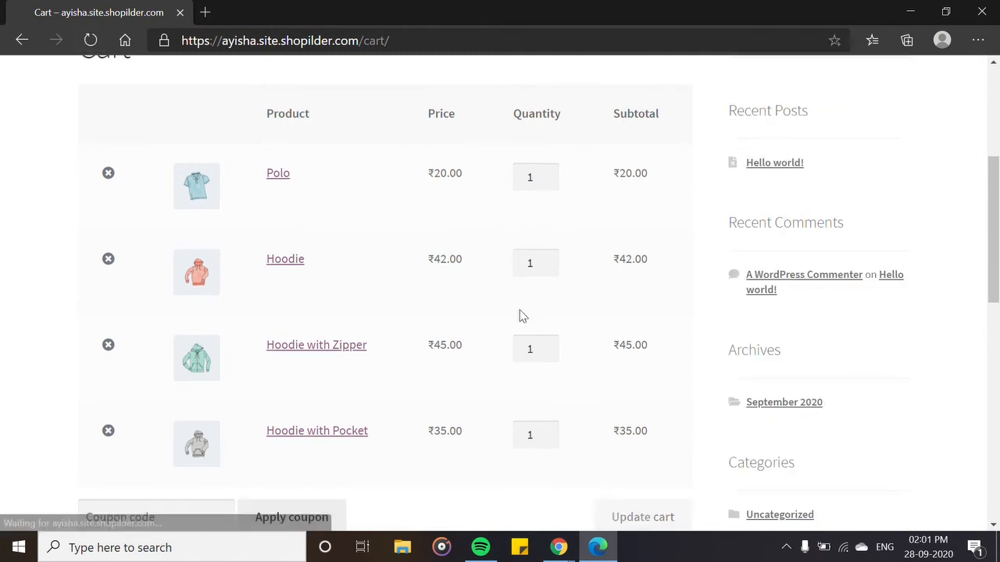
{"action": "scroll", "coordinate": [520, 311], "scroll_direction": "down", "scroll_amount": 5}
{"action": "scroll", "coordinate": [520, 310], "scroll_direction": "down", "scroll_amount": 1}
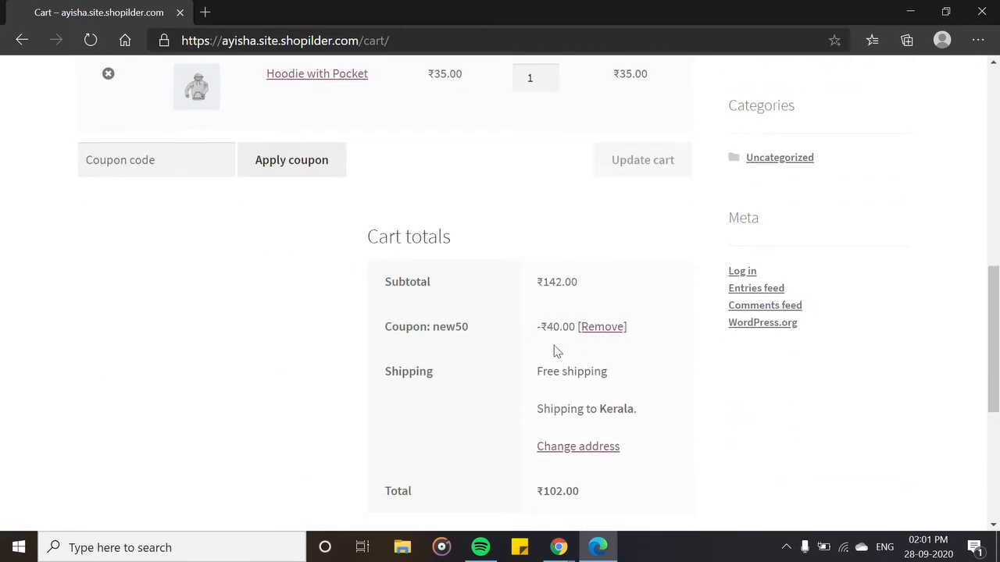
{"action": "scroll", "coordinate": [538, 322], "scroll_direction": "up", "scroll_amount": 5}
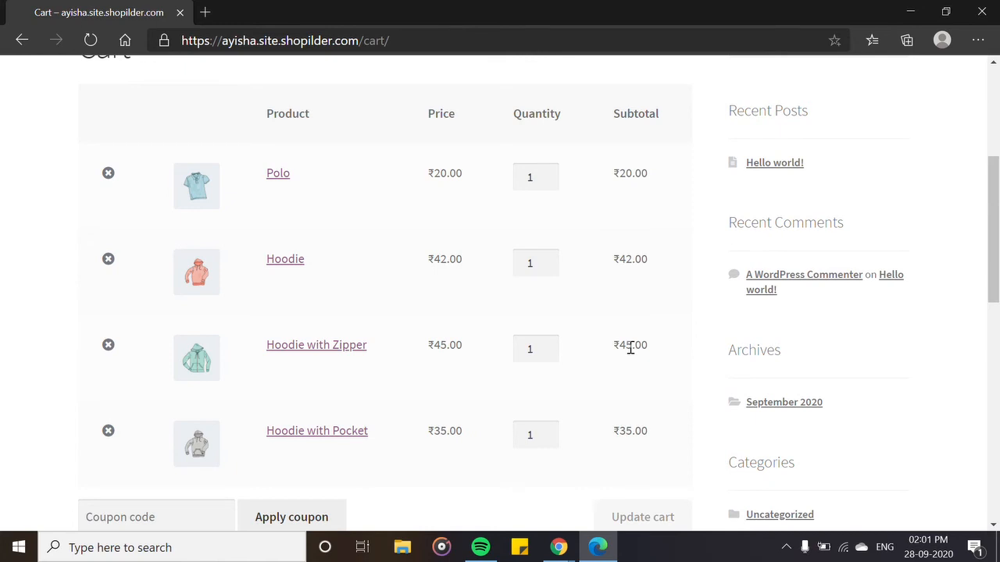
{"action": "scroll", "coordinate": [625, 445], "scroll_direction": "down", "scroll_amount": 4}
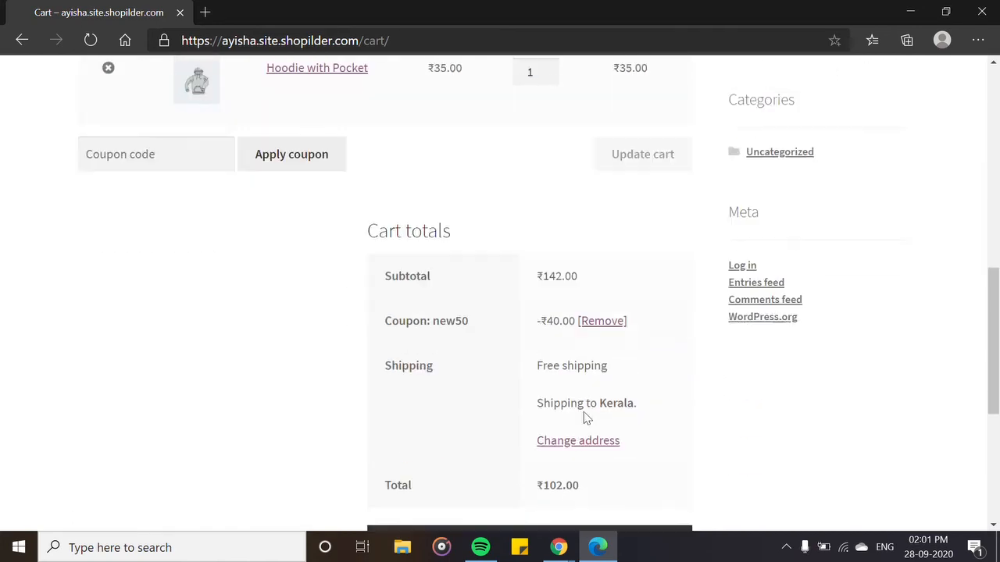
{"action": "scroll", "coordinate": [586, 418], "scroll_direction": "down", "scroll_amount": 2}
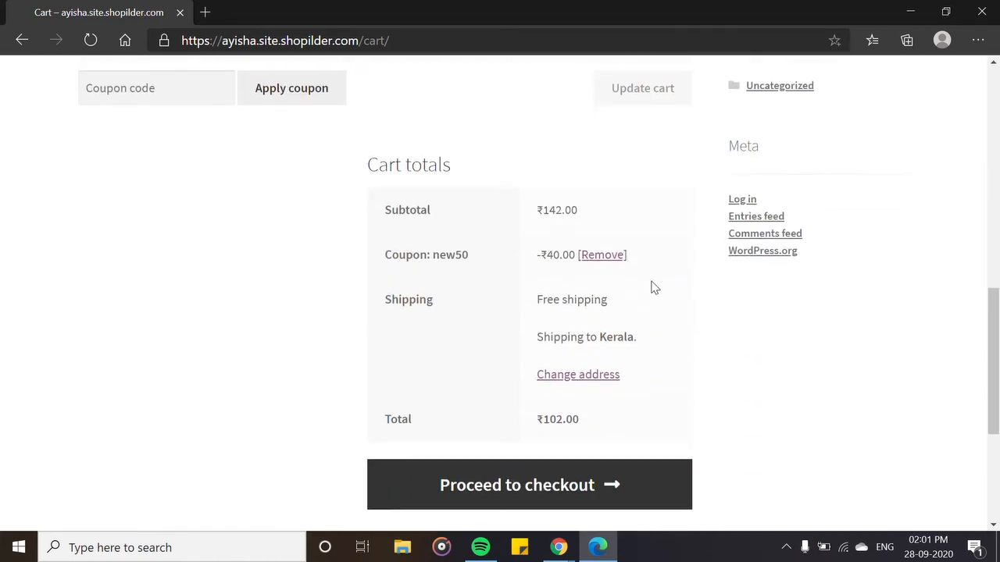
{"action": "scroll", "coordinate": [583, 268], "scroll_direction": "up", "scroll_amount": 10}
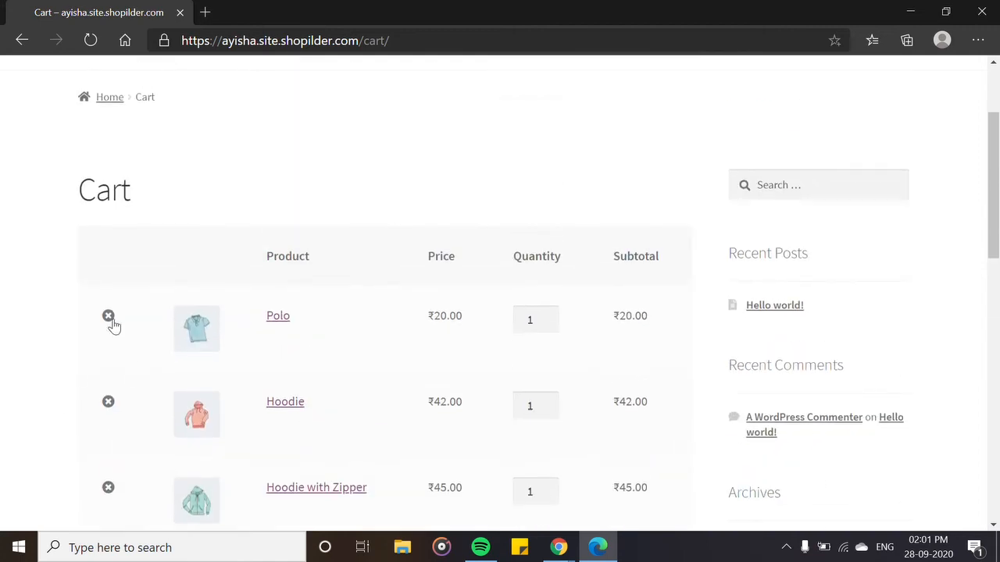
Step: Switch to the coupon editor in Chrome and replace the coupon code with SALE200
{"action": "left_click", "coordinate": [910, 11]}
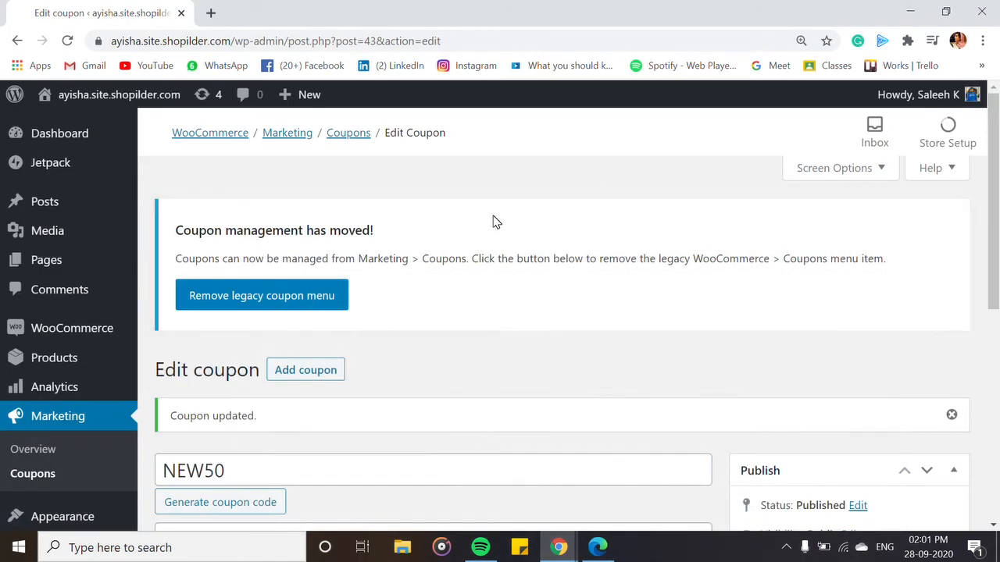
{"action": "scroll", "coordinate": [502, 221], "scroll_direction": "down", "scroll_amount": 2}
{"action": "scroll", "coordinate": [503, 221], "scroll_direction": "down", "scroll_amount": 2}
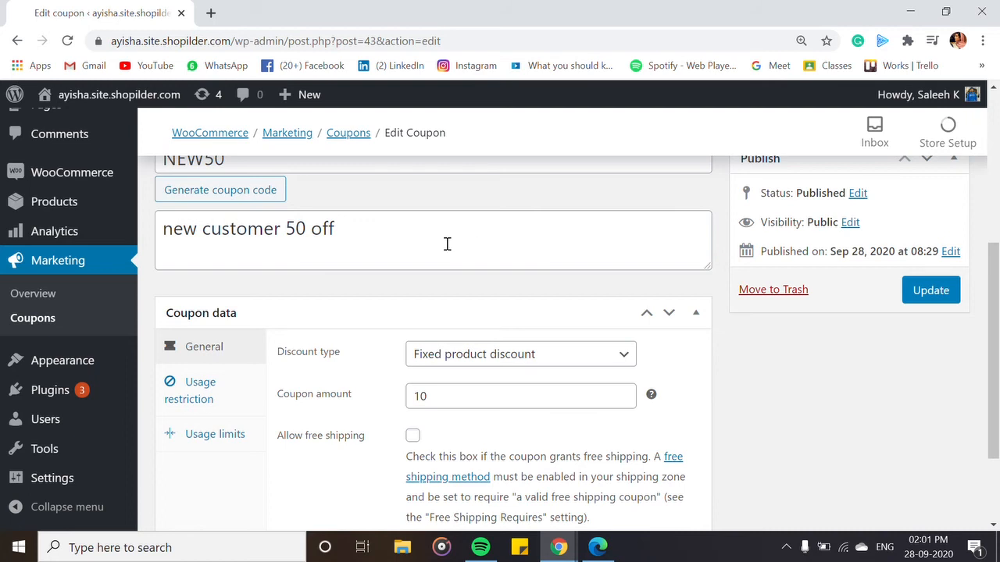
{"action": "scroll", "coordinate": [346, 216], "scroll_direction": "up", "scroll_amount": 2}
{"action": "left_click_drag", "start_coordinate": [250, 319], "coordinate": [140, 322]}
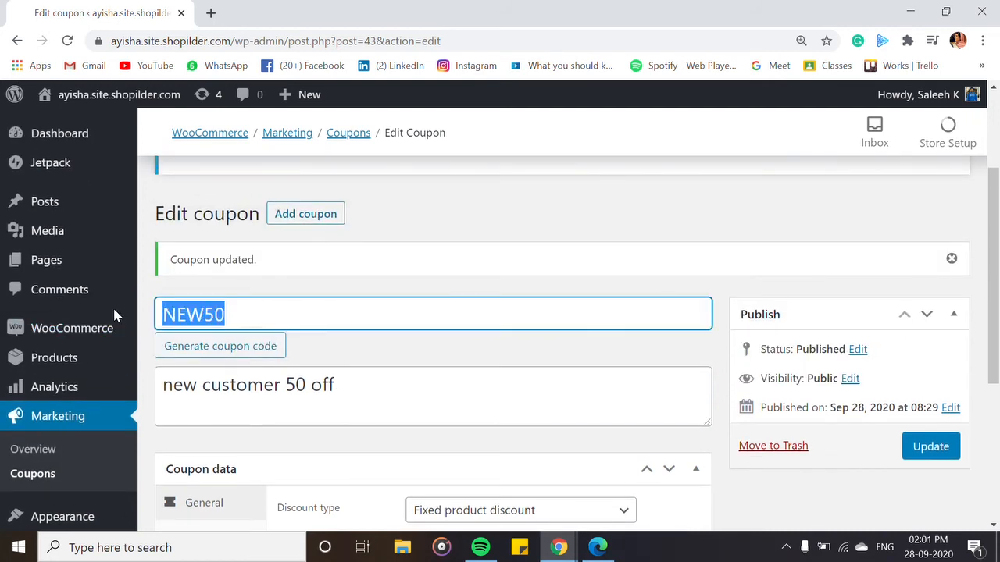
{"action": "key", "text": "BackSpace"}
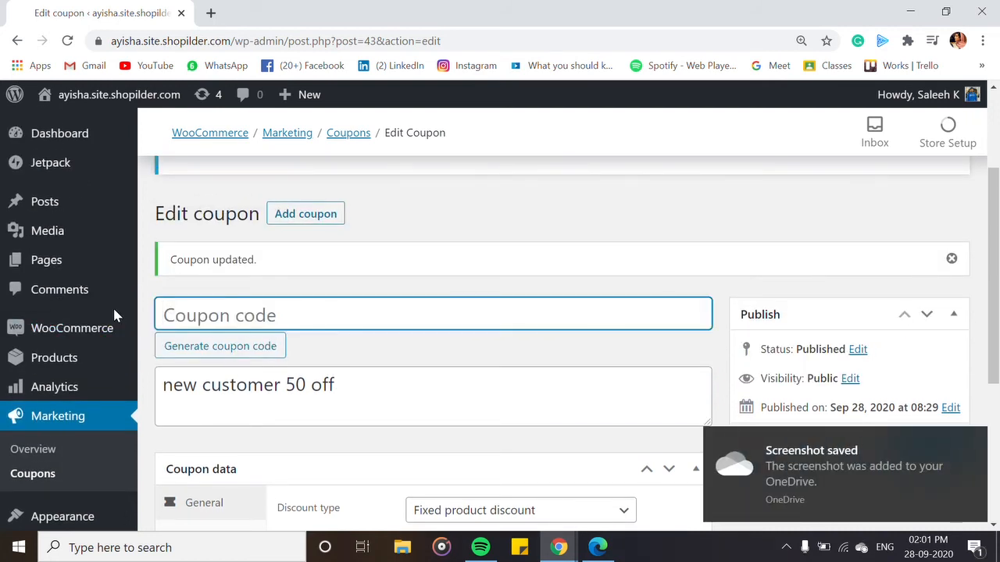
{"action": "left_click", "coordinate": [904, 482]}
{"action": "mouse_move", "coordinate": [122, 343]}
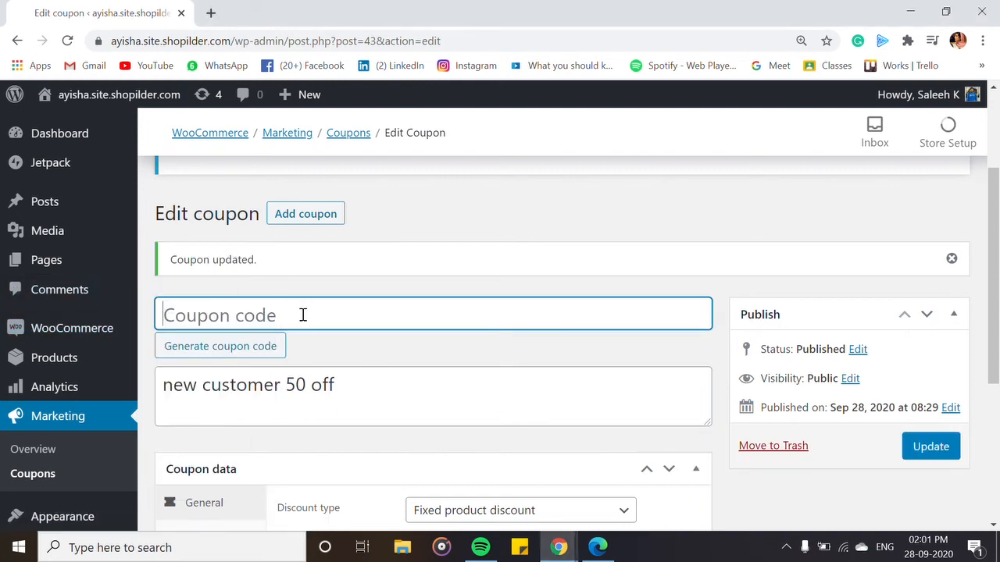
{"action": "type", "text": "SALE"}
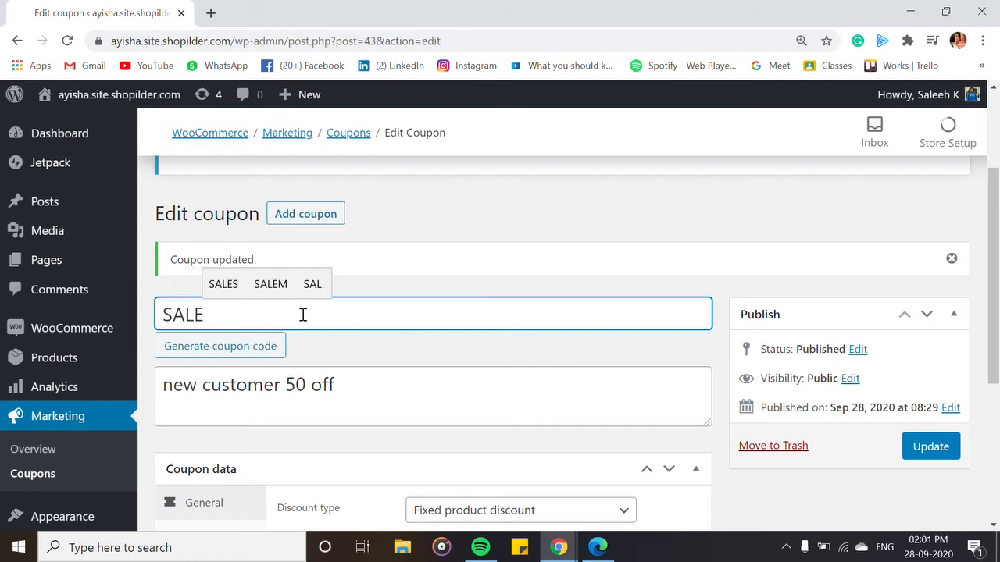
{"action": "type", "text": "200"}
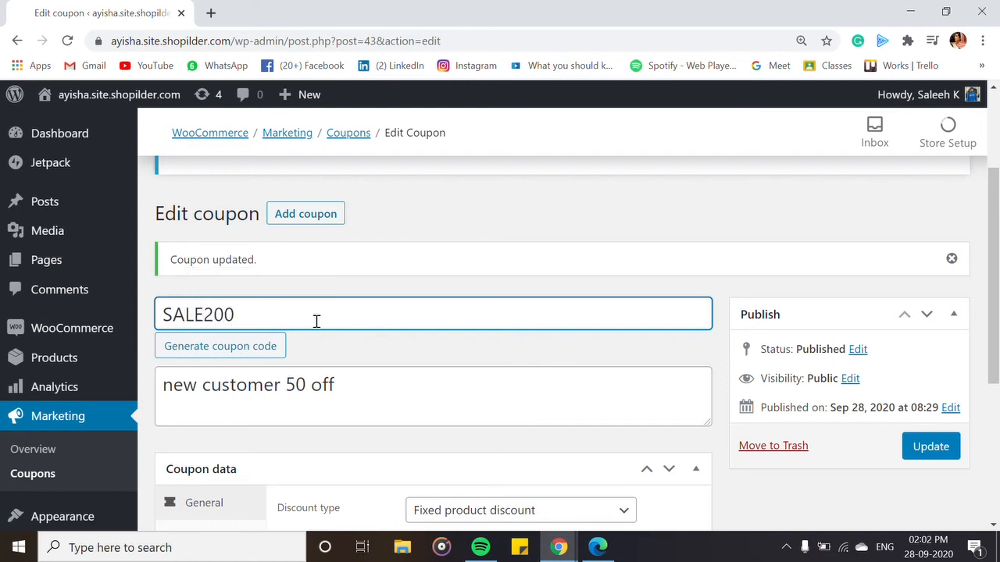
Step: Replace the coupon description with "50rs discount for first 200 customers"
{"action": "triple_click", "coordinate": [341, 373]}
{"action": "mouse_move", "coordinate": [118, 360]}
{"action": "key", "text": "BackSpace"}
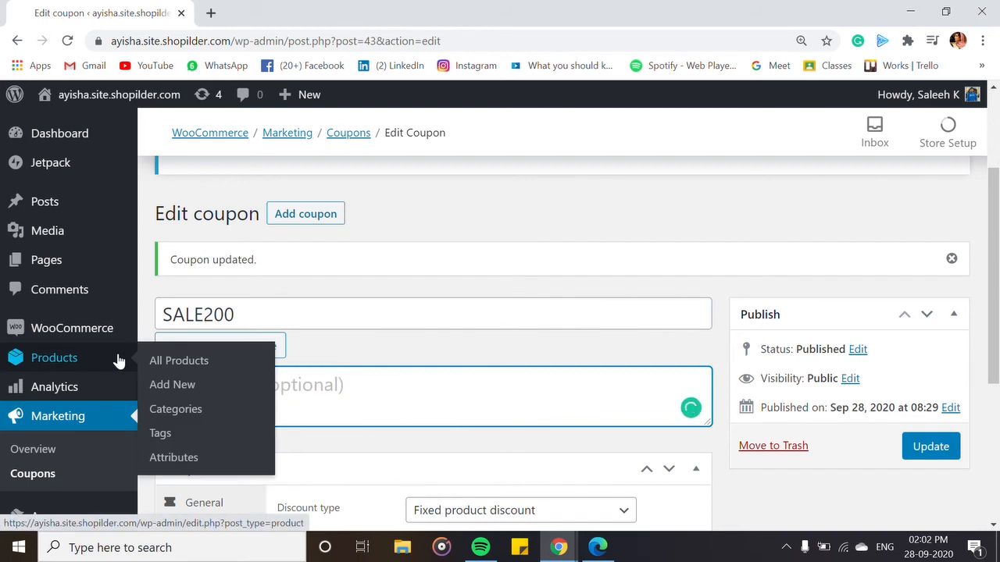
{"action": "type", "text": "50rs "}
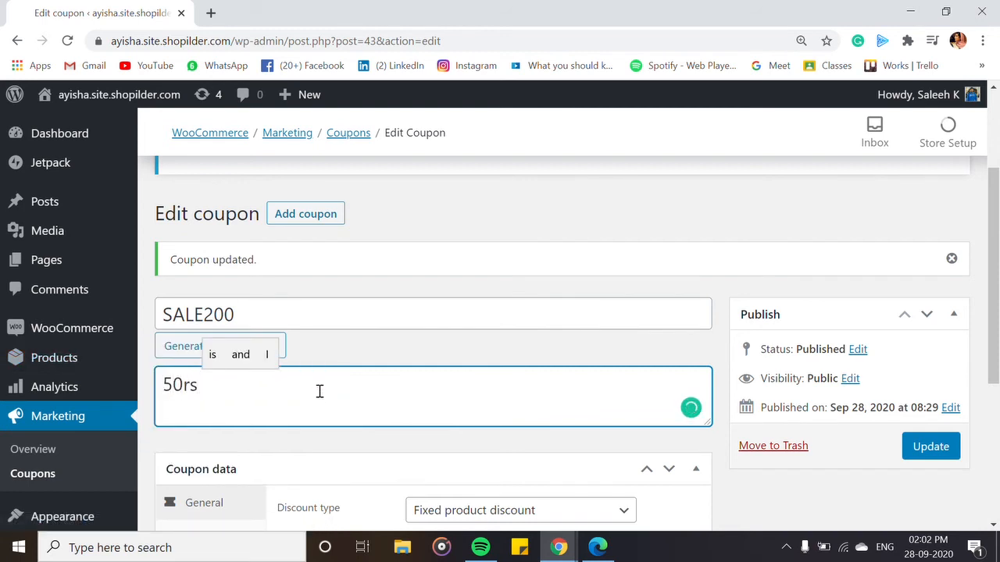
{"action": "type", "text": "discou"}
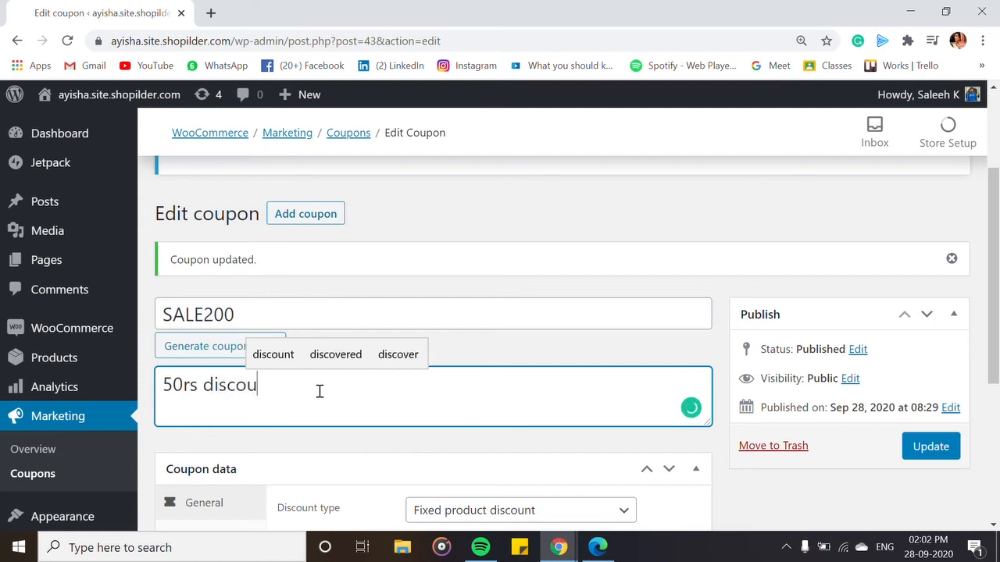
{"action": "type", "text": "nt for firs"}
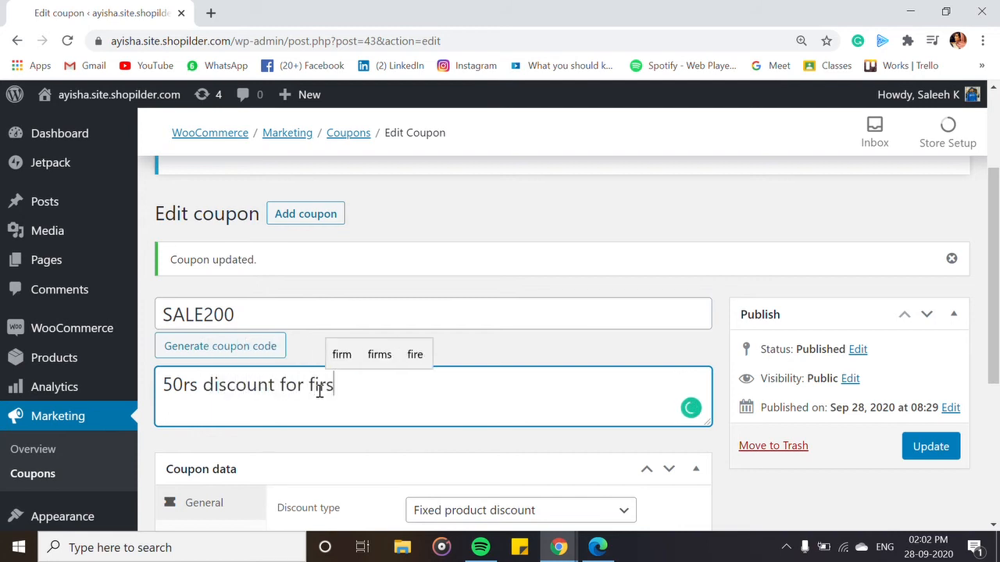
{"action": "type", "text": "t 200 custo"}
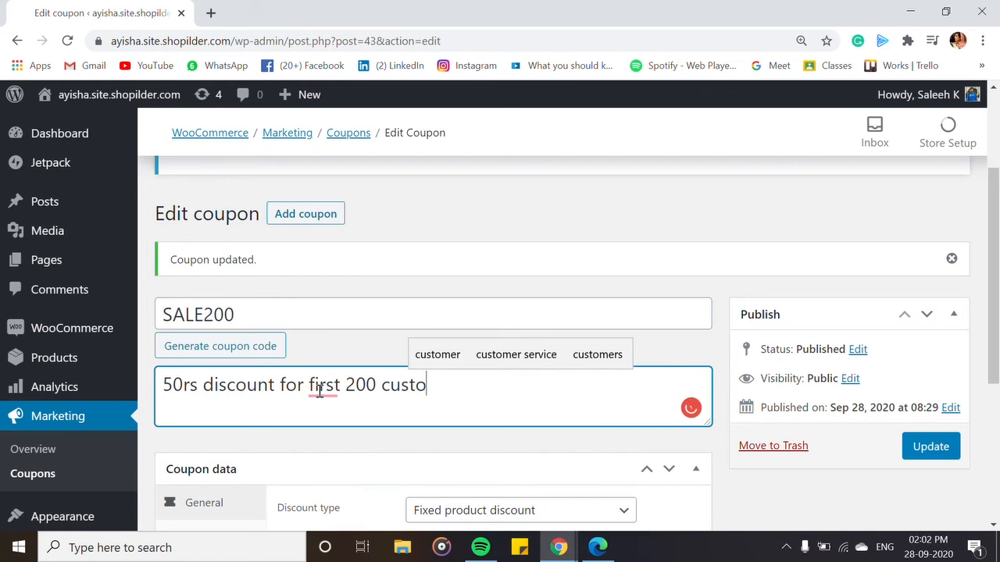
{"action": "type", "text": "mers"}
Step: Set the discount type to Fixed cart discount and the coupon expiry date to 2020-10-28
{"action": "scroll", "coordinate": [352, 413], "scroll_direction": "down", "scroll_amount": 3}
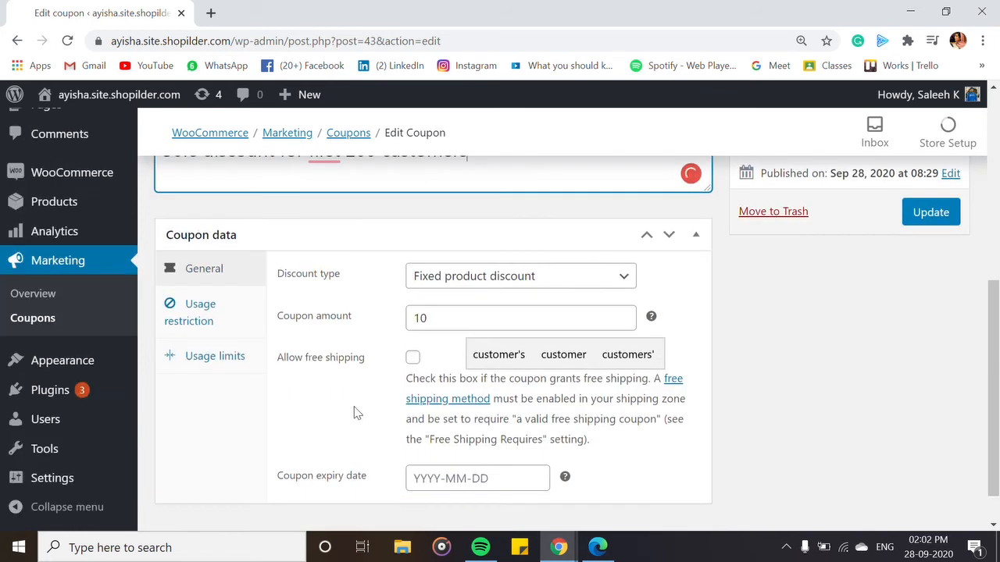
{"action": "left_click", "coordinate": [420, 291]}
{"action": "left_click", "coordinate": [435, 315]}
{"action": "scroll", "coordinate": [460, 426], "scroll_direction": "down", "scroll_amount": 1}
{"action": "left_click", "coordinate": [459, 432]}
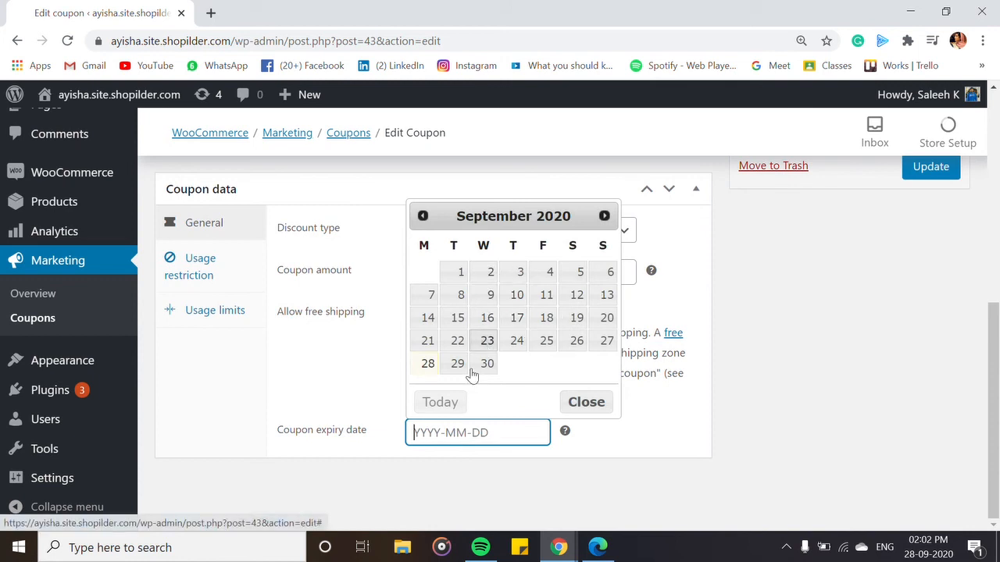
{"action": "left_click", "coordinate": [604, 215]}
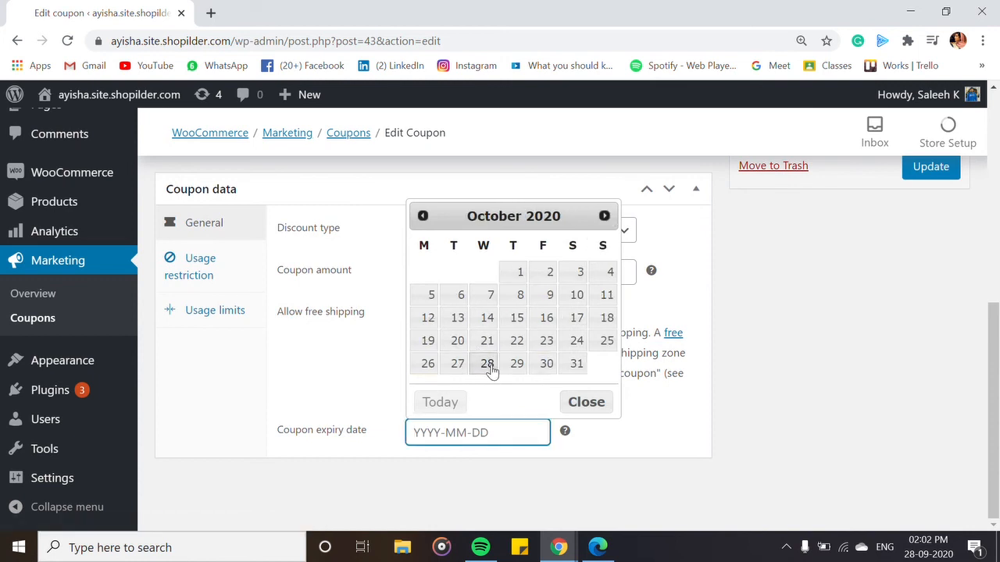
{"action": "left_click", "coordinate": [486, 363]}
{"action": "scroll", "coordinate": [767, 359], "scroll_direction": "up", "scroll_amount": 2}
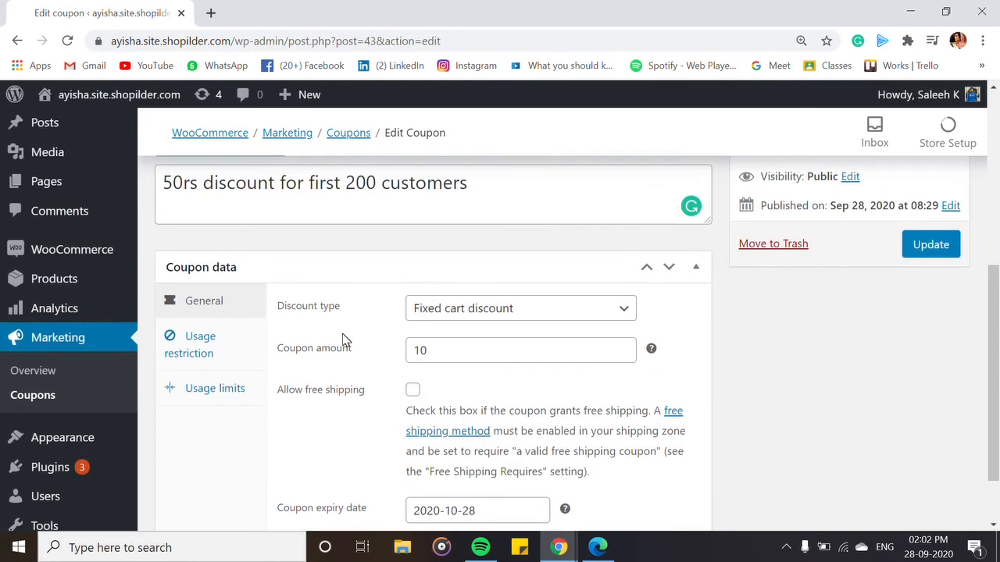
Step: Set the minimum spend in the coupon's usage restrictions to 100
{"action": "scroll", "coordinate": [367, 336], "scroll_direction": "down", "scroll_amount": 2}
{"action": "left_click", "coordinate": [196, 266]}
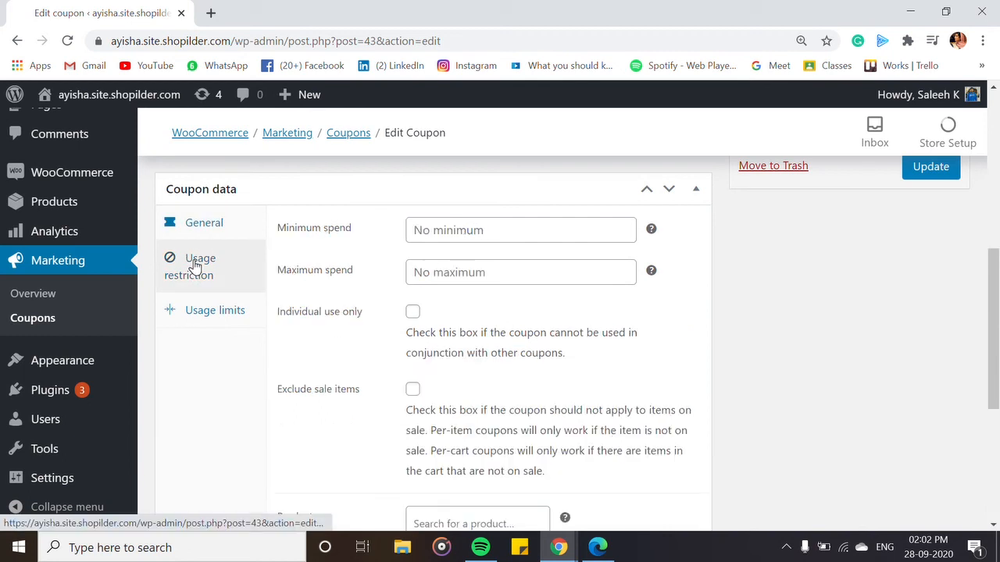
{"action": "left_click", "coordinate": [456, 232]}
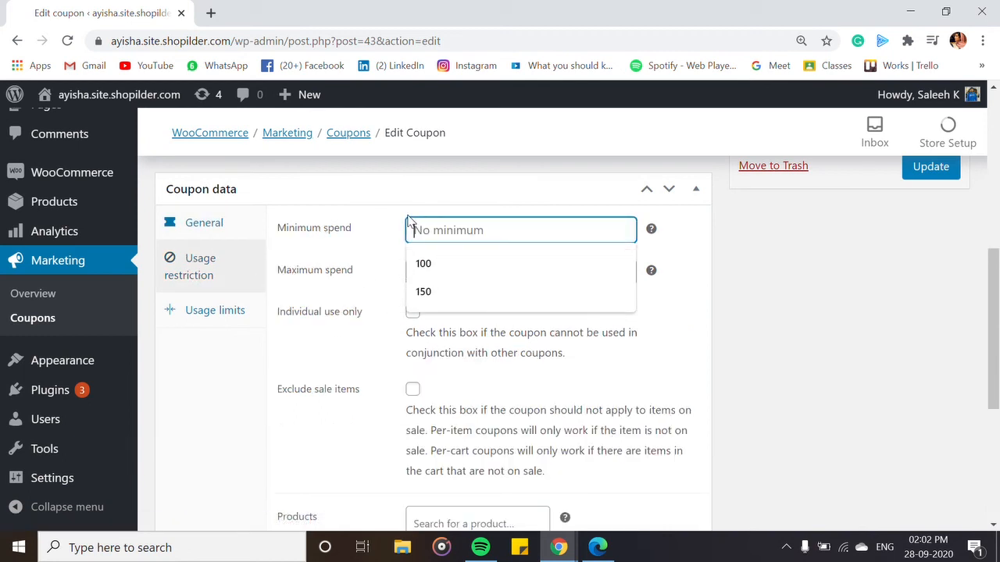
{"action": "left_click", "coordinate": [361, 273]}
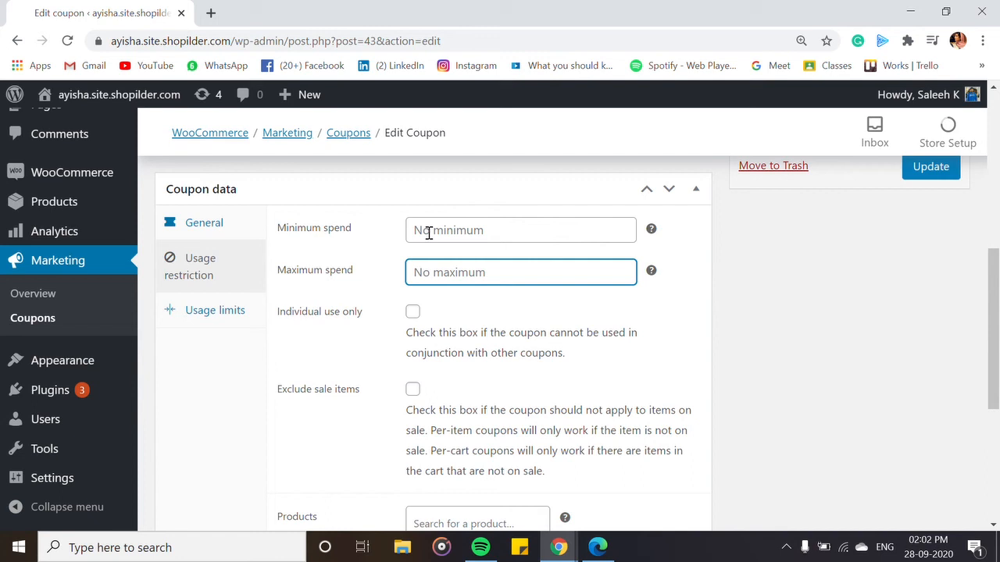
{"action": "left_click", "coordinate": [429, 231]}
{"action": "type", "text": "100"}
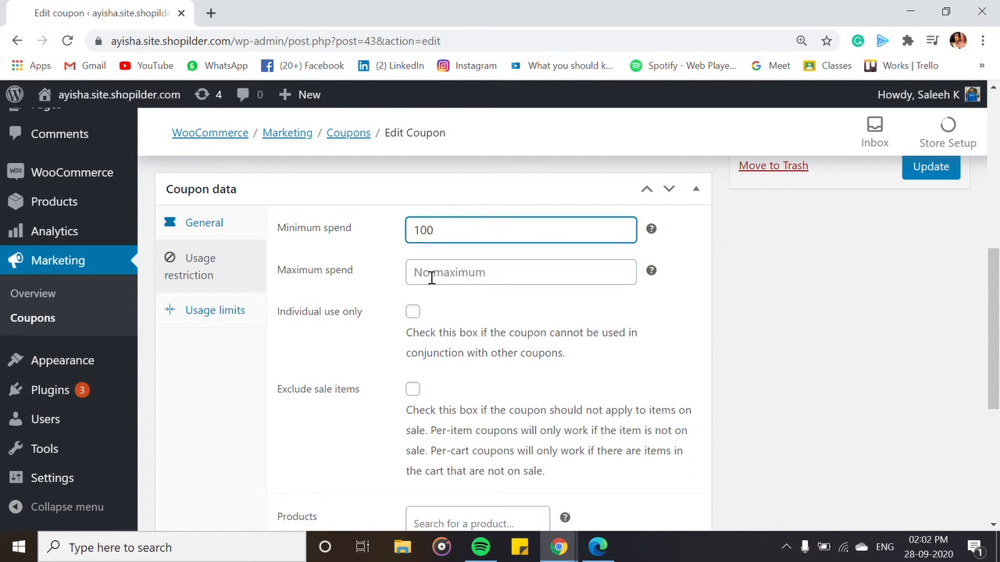
Step: Review the remaining usage restriction options, from individual use and sale items to products, categories and allowed emails
{"action": "scroll", "coordinate": [431, 279], "scroll_direction": "down", "scroll_amount": 1}
{"action": "scroll", "coordinate": [431, 279], "scroll_direction": "up", "scroll_amount": 1}
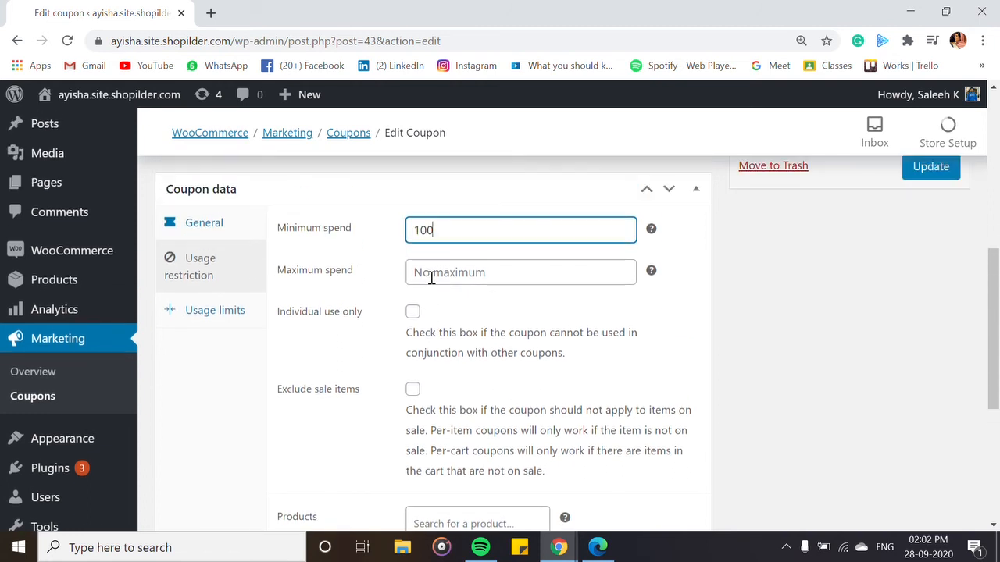
{"action": "scroll", "coordinate": [431, 279], "scroll_direction": "down", "scroll_amount": 1}
{"action": "scroll", "coordinate": [431, 279], "scroll_direction": "down", "scroll_amount": 1}
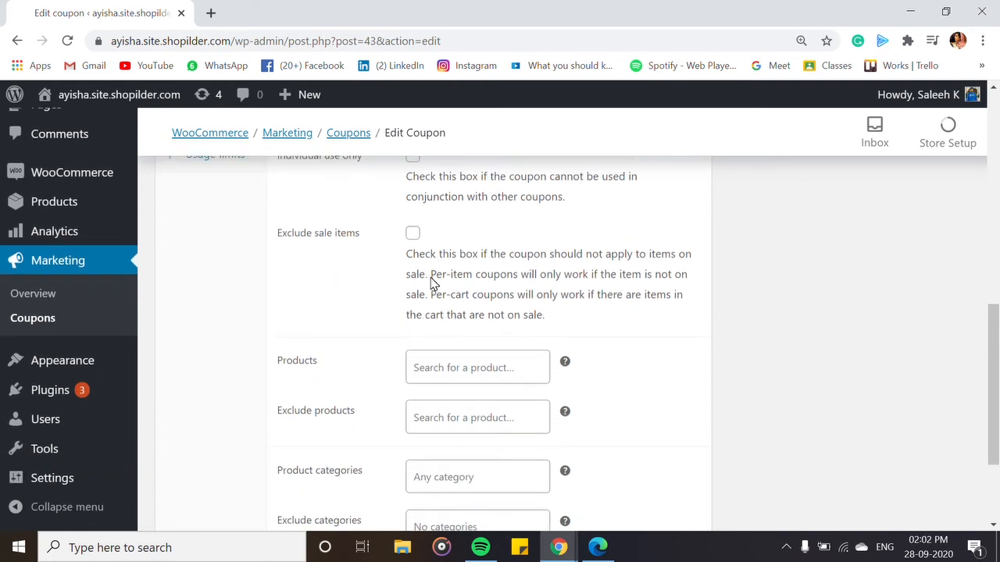
{"action": "scroll", "coordinate": [431, 278], "scroll_direction": "up", "scroll_amount": 1}
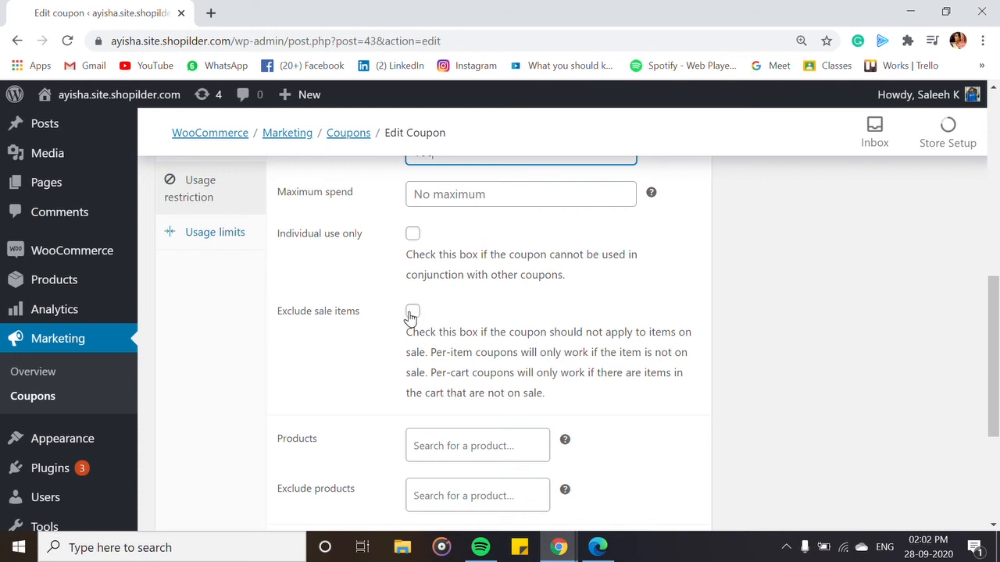
{"action": "scroll", "coordinate": [440, 330], "scroll_direction": "down", "scroll_amount": 2}
{"action": "scroll", "coordinate": [305, 377], "scroll_direction": "down", "scroll_amount": 1}
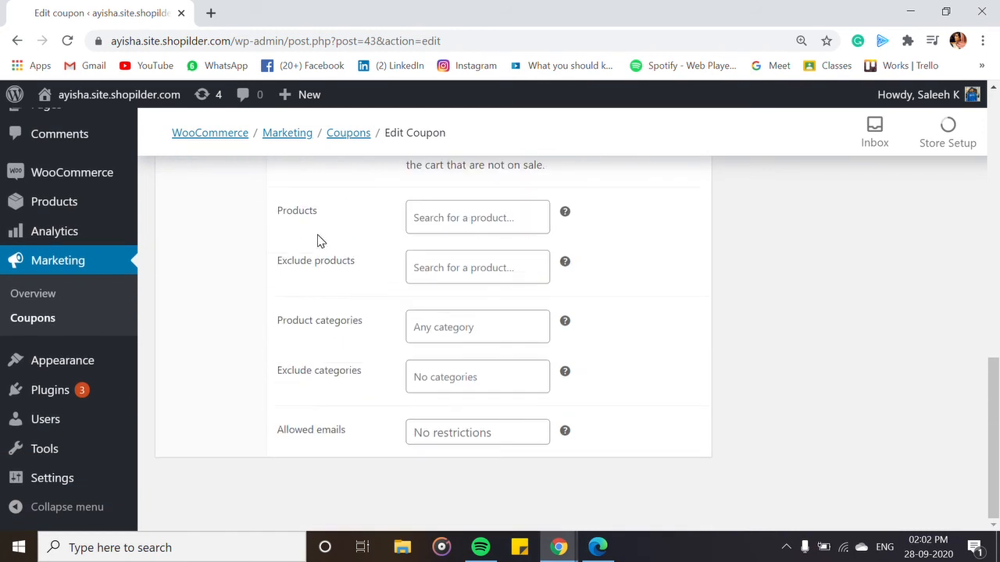
{"action": "scroll", "coordinate": [362, 245], "scroll_direction": "up", "scroll_amount": 1}
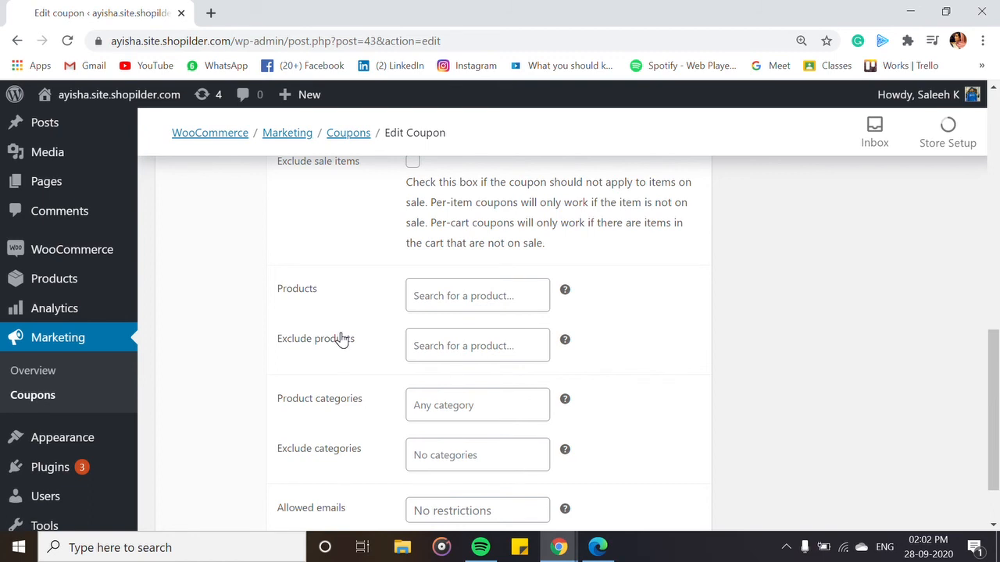
{"action": "scroll", "coordinate": [340, 339], "scroll_direction": "down", "scroll_amount": 1}
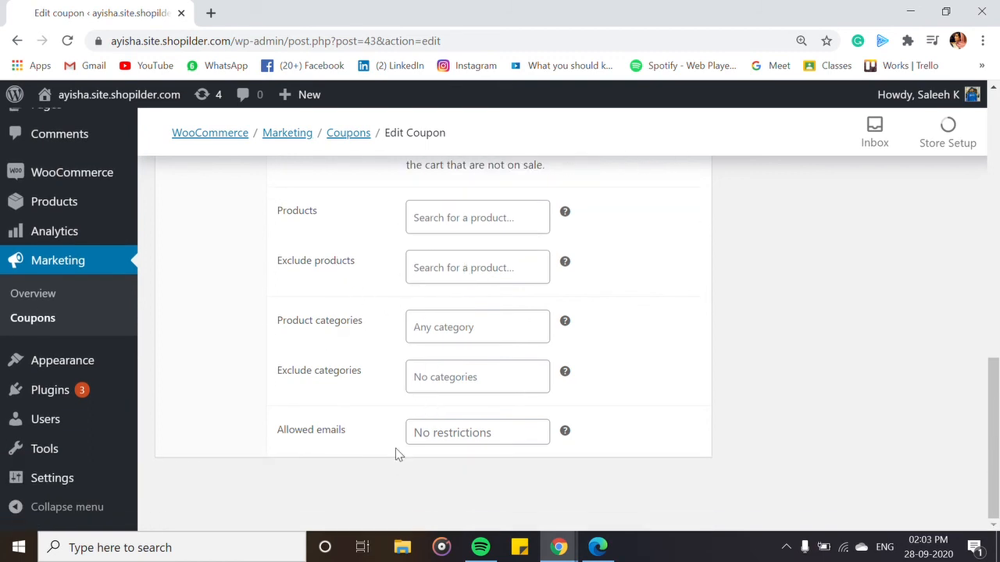
{"action": "scroll", "coordinate": [386, 290], "scroll_direction": "up", "scroll_amount": 4}
{"action": "scroll", "coordinate": [441, 388], "scroll_direction": "down", "scroll_amount": 2}
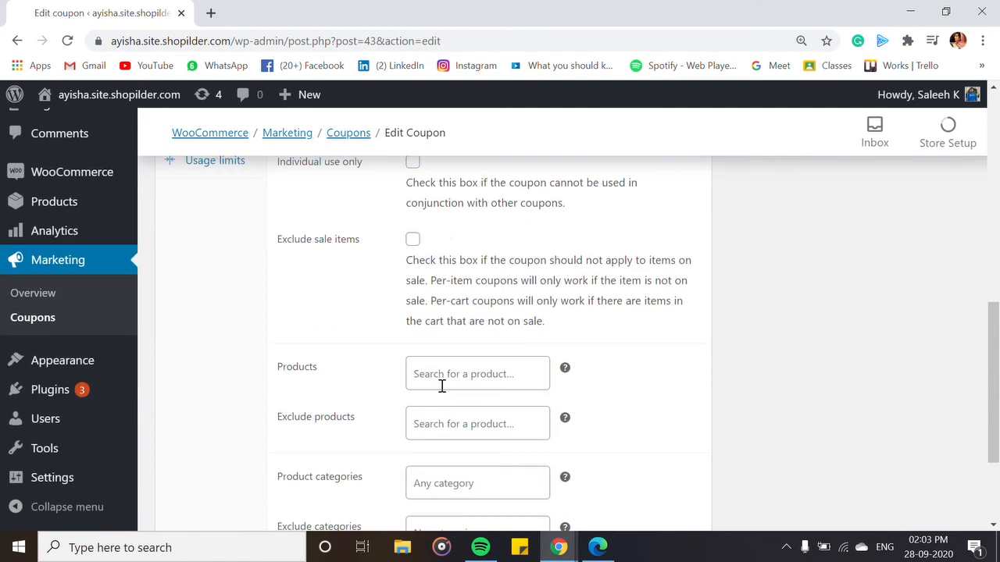
{"action": "scroll", "coordinate": [422, 379], "scroll_direction": "up", "scroll_amount": 2}
{"action": "scroll", "coordinate": [326, 334], "scroll_direction": "up", "scroll_amount": 1}
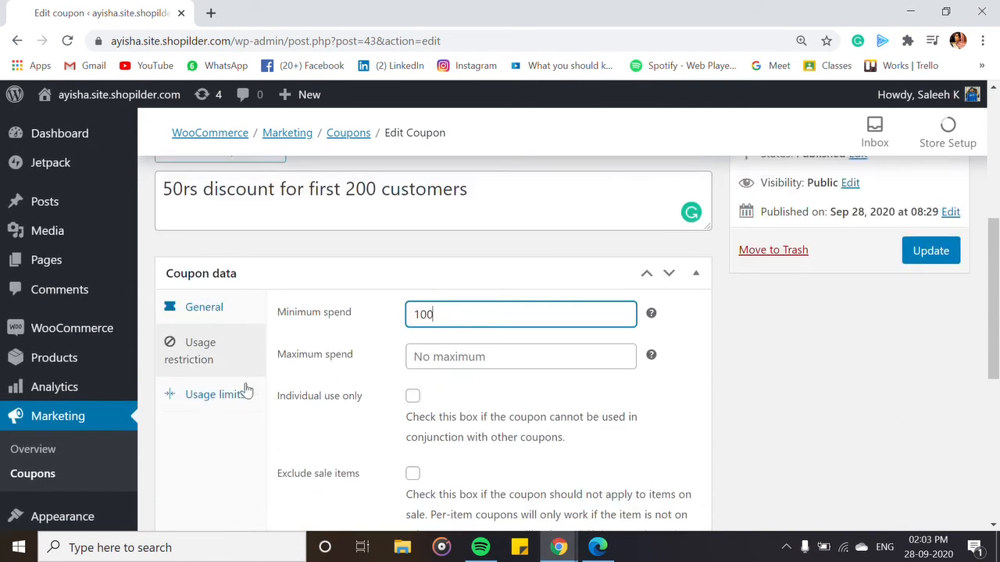
Step: Set the usage limit to 200 per coupon and 1 per user, and update the coupon
{"action": "left_click", "coordinate": [228, 404]}
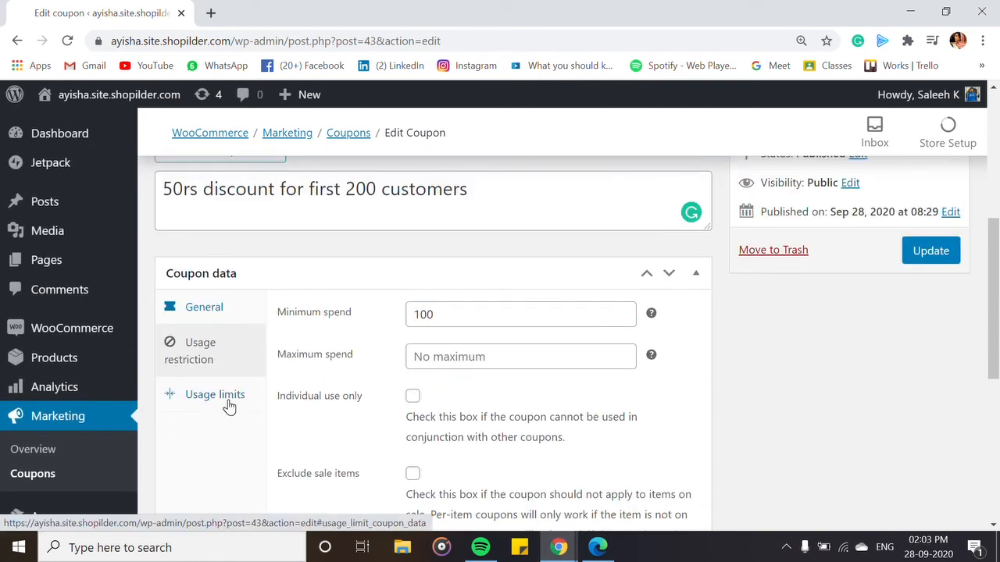
{"action": "left_click", "coordinate": [228, 404]}
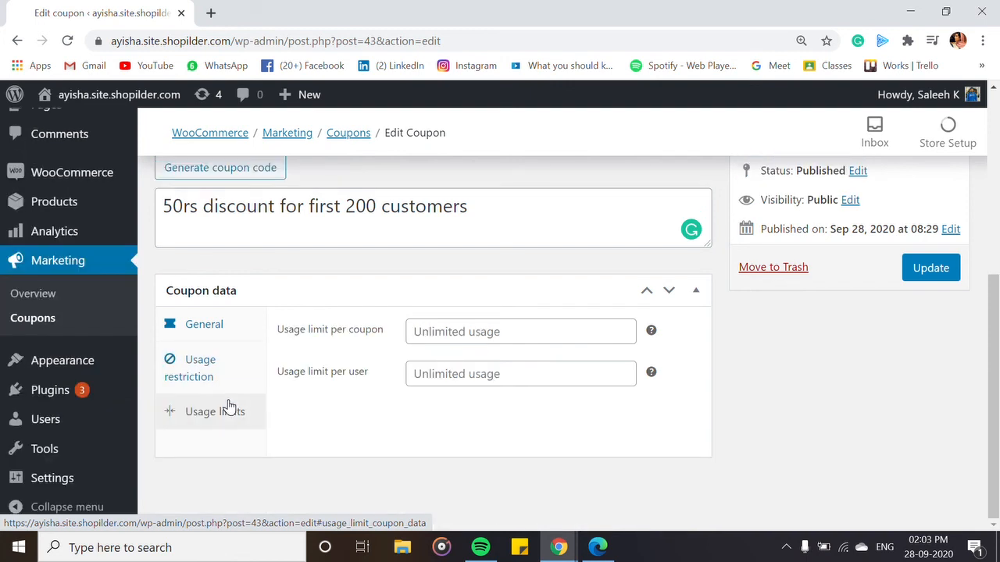
{"action": "left_click", "coordinate": [427, 335]}
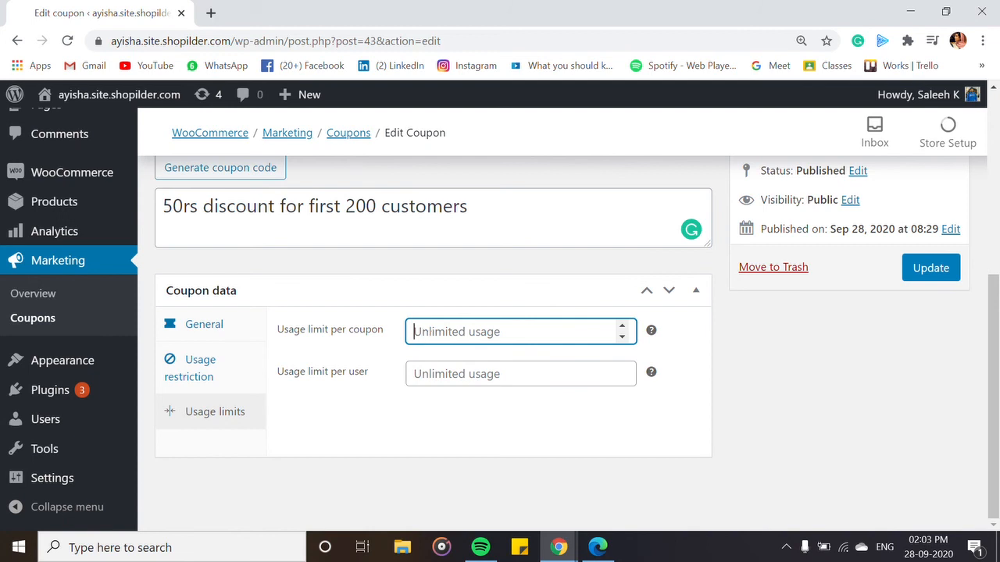
{"action": "type", "text": "200"}
{"action": "left_click", "coordinate": [434, 380]}
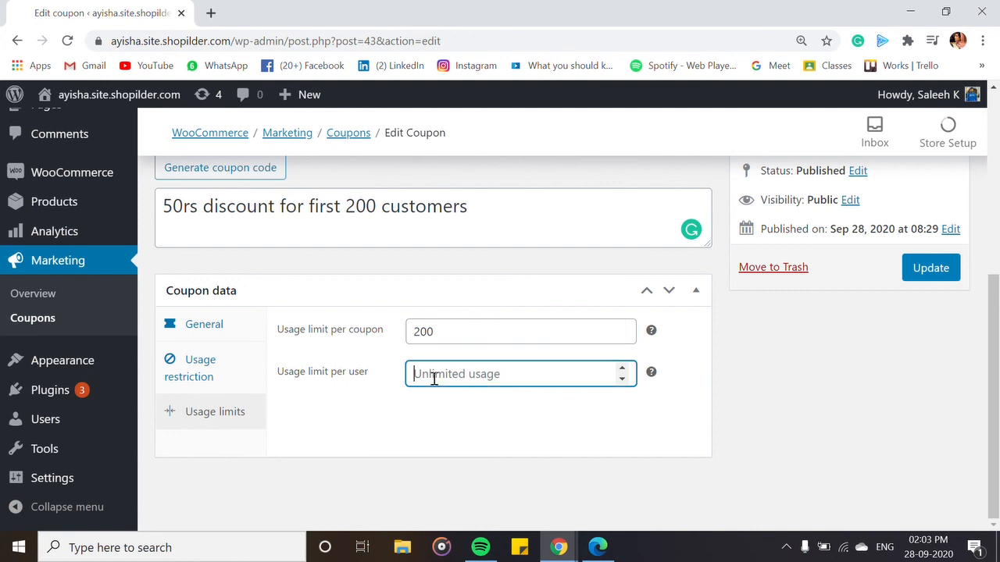
{"action": "type", "text": "1"}
{"action": "left_click", "coordinate": [918, 275]}
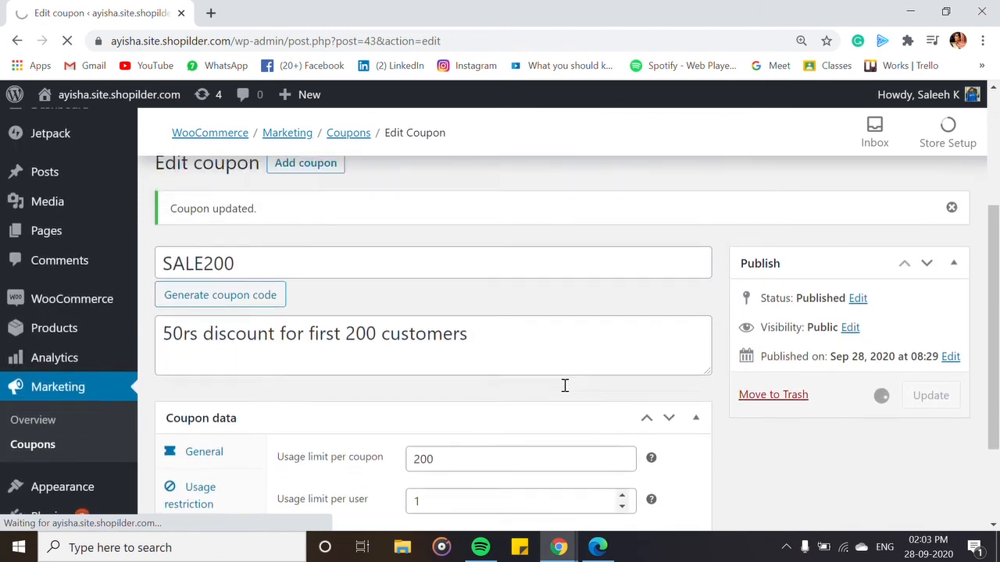
Step: Switch to the cart page in Edge, reload it and apply the coupon code SALE200
{"action": "scroll", "coordinate": [727, 413], "scroll_direction": "down", "scroll_amount": 5}
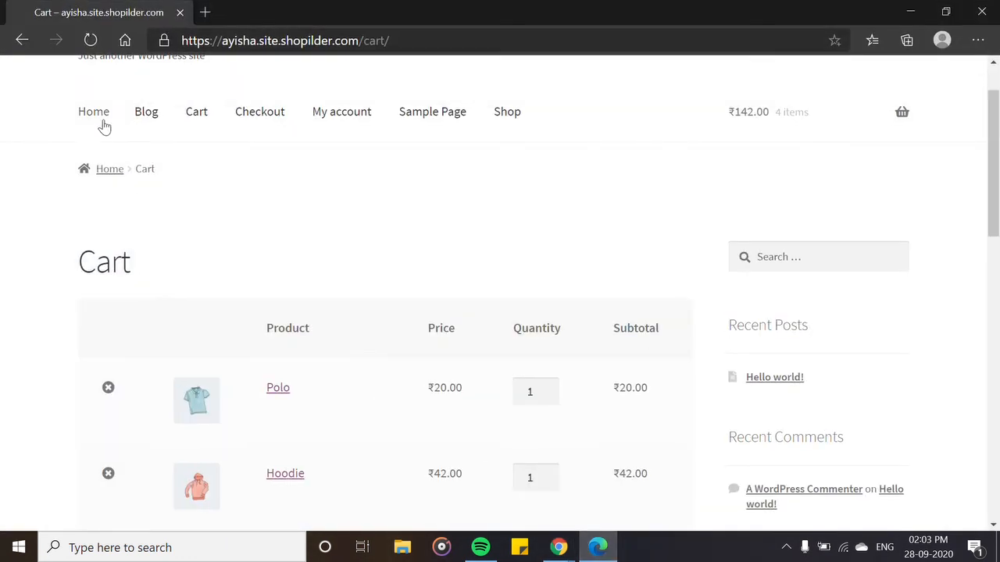
{"action": "left_click", "coordinate": [104, 125]}
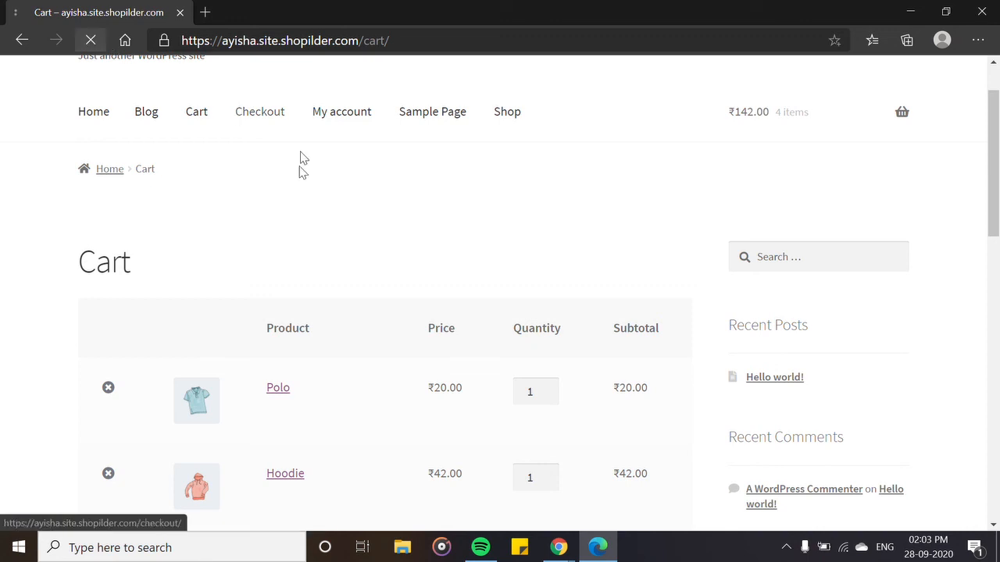
{"action": "scroll", "coordinate": [315, 211], "scroll_direction": "down", "scroll_amount": 5}
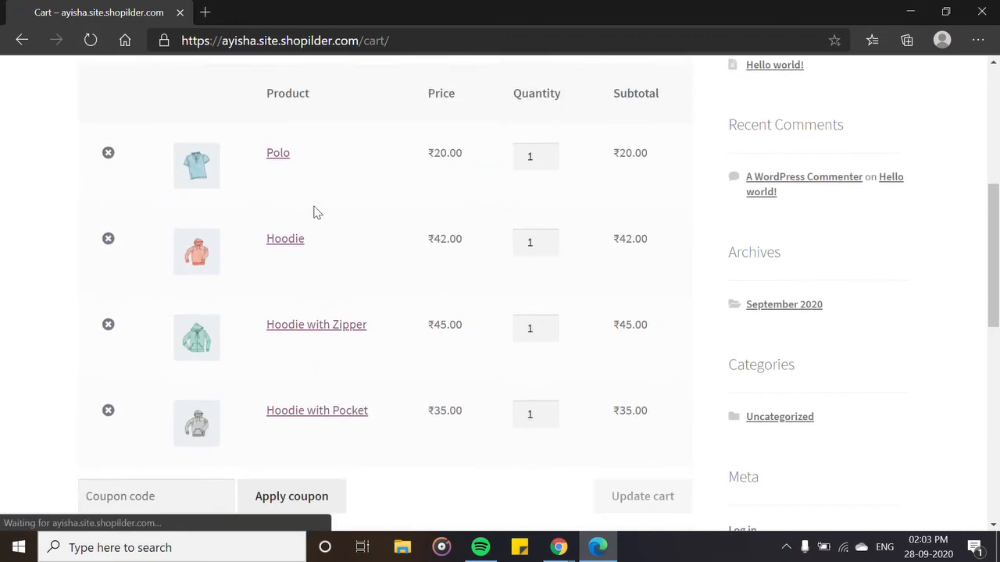
{"action": "left_click", "coordinate": [133, 353]}
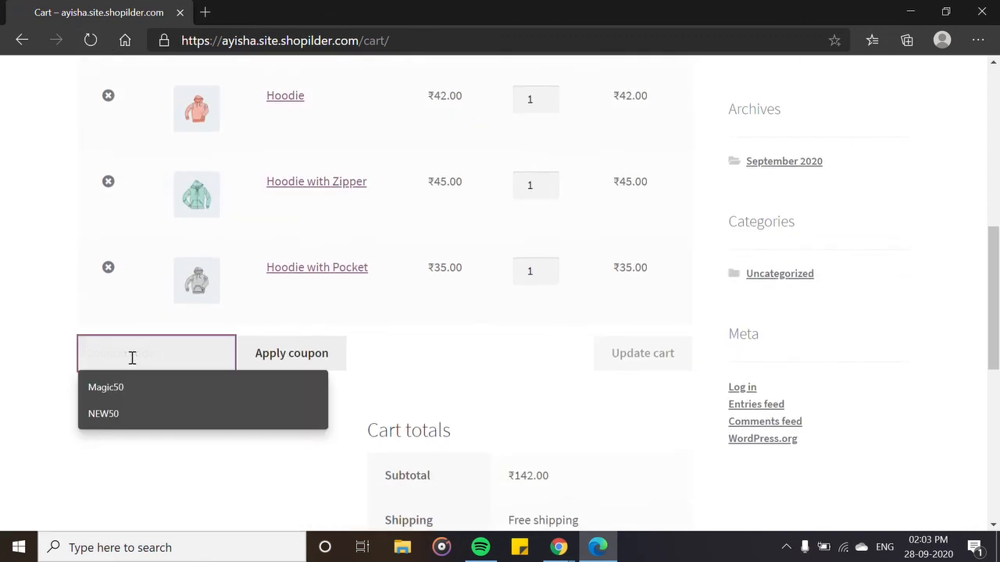
{"action": "type", "text": "SAL"}
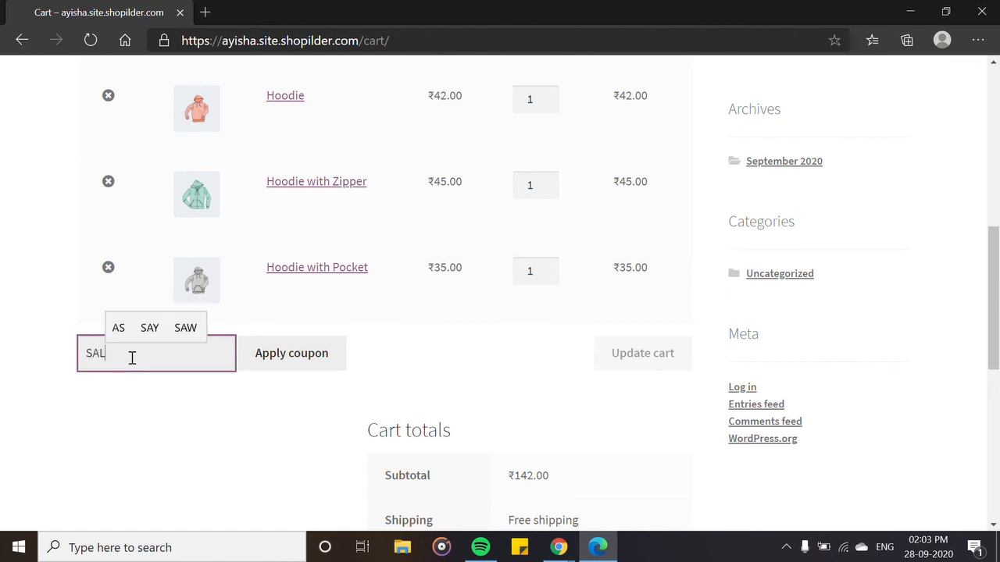
{"action": "type", "text": "E200"}
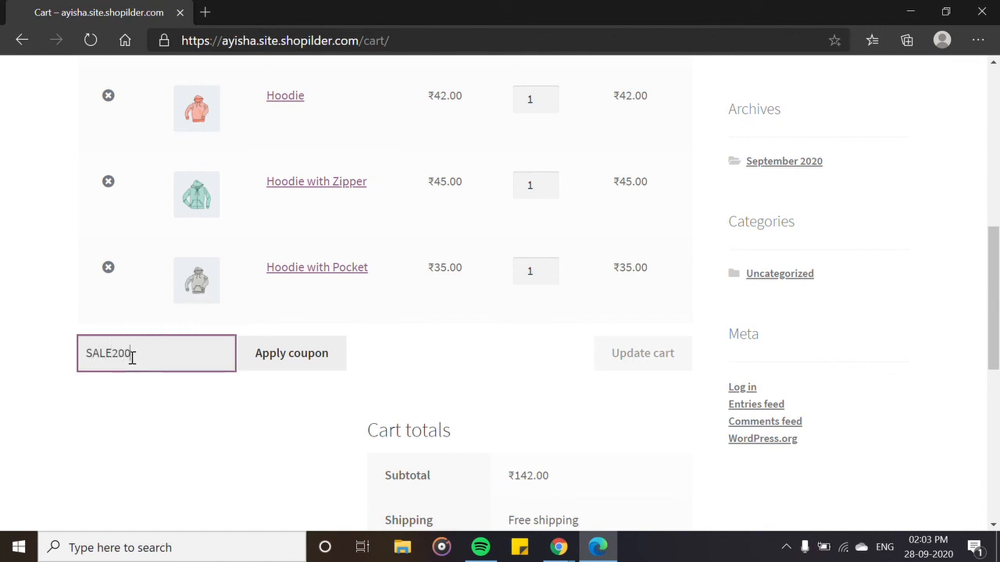
{"action": "left_click", "coordinate": [263, 375]}
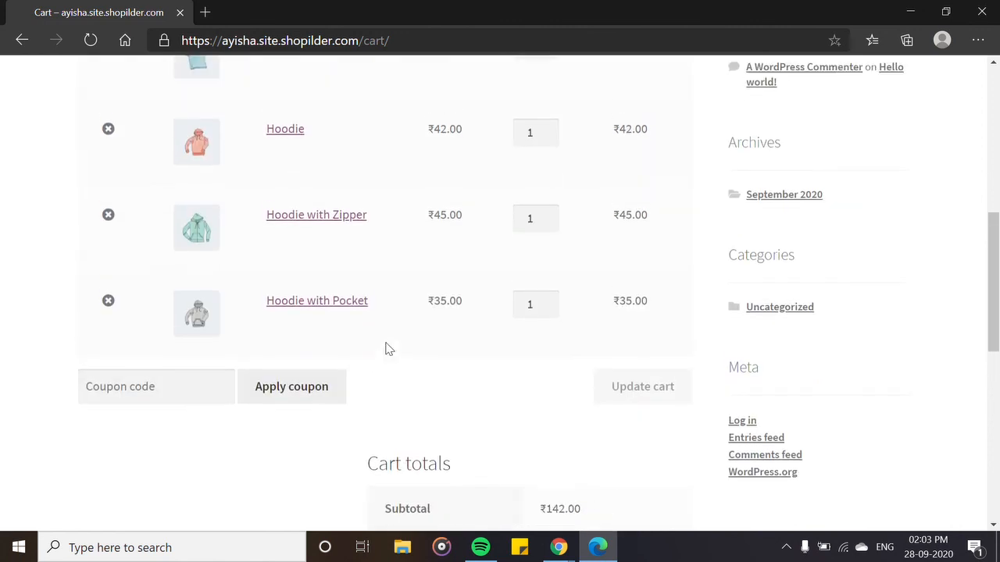
Step: Examine the product list and cart totals for the deduction made by the SALE200 coupon
{"action": "scroll", "coordinate": [385, 349], "scroll_direction": "down", "scroll_amount": 5}
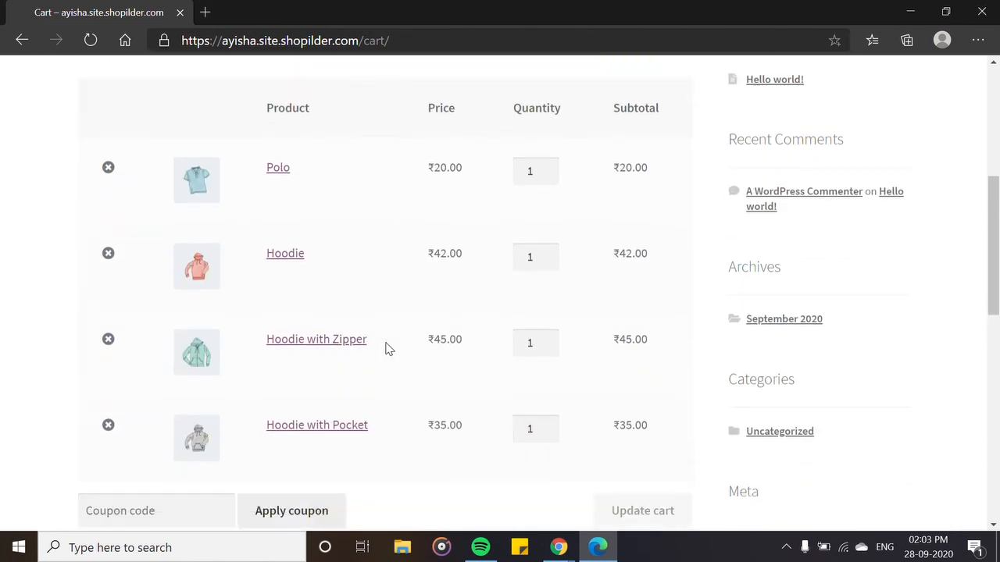
{"action": "scroll", "coordinate": [386, 344], "scroll_direction": "up", "scroll_amount": 6}
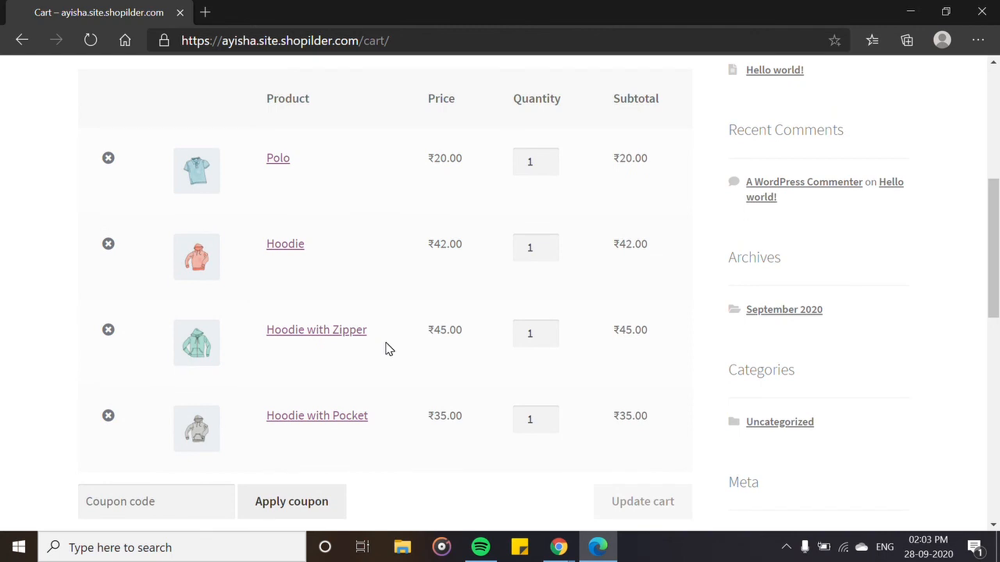
{"action": "scroll", "coordinate": [386, 348], "scroll_direction": "down", "scroll_amount": 8}
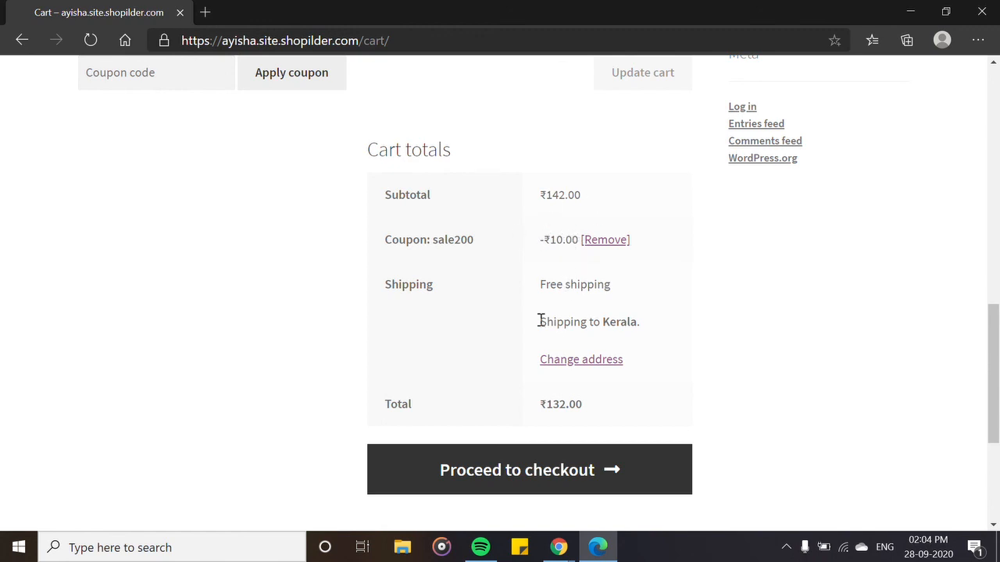
{"action": "scroll", "coordinate": [493, 281], "scroll_direction": "up", "scroll_amount": 1}
{"action": "scroll", "coordinate": [494, 281], "scroll_direction": "up", "scroll_amount": 10}
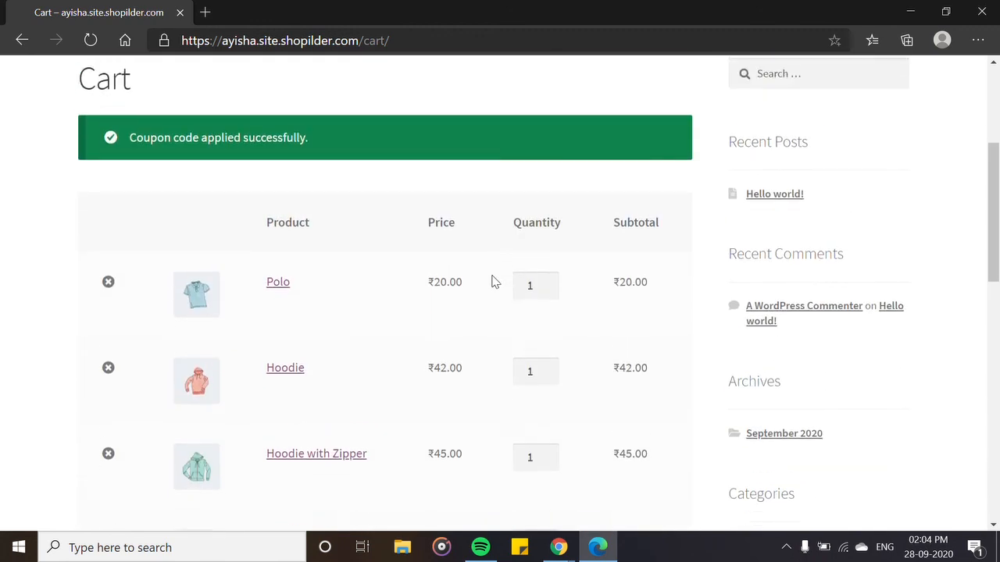
{"action": "scroll", "coordinate": [494, 278], "scroll_direction": "up", "scroll_amount": 1}
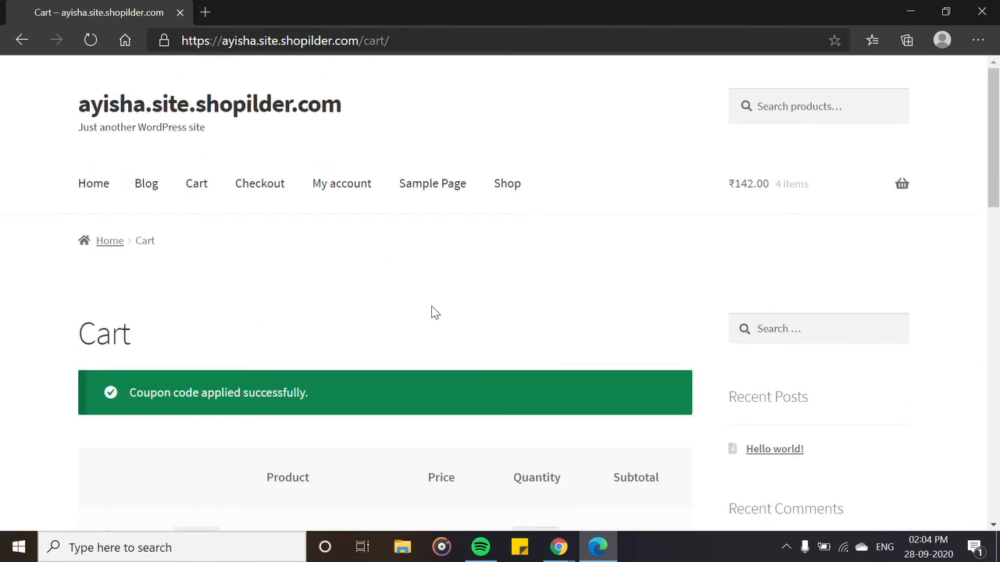